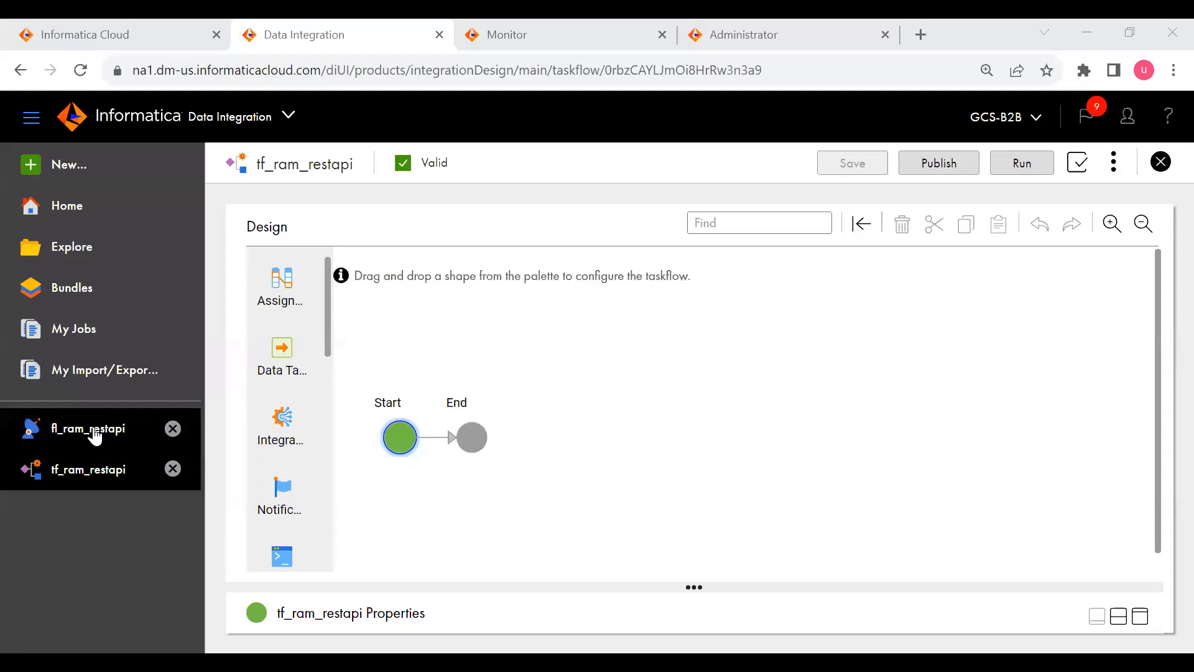
# Review the fl_ram_restapi file listener's details, listener rules and schedule.
pyautogui.click(95, 435)
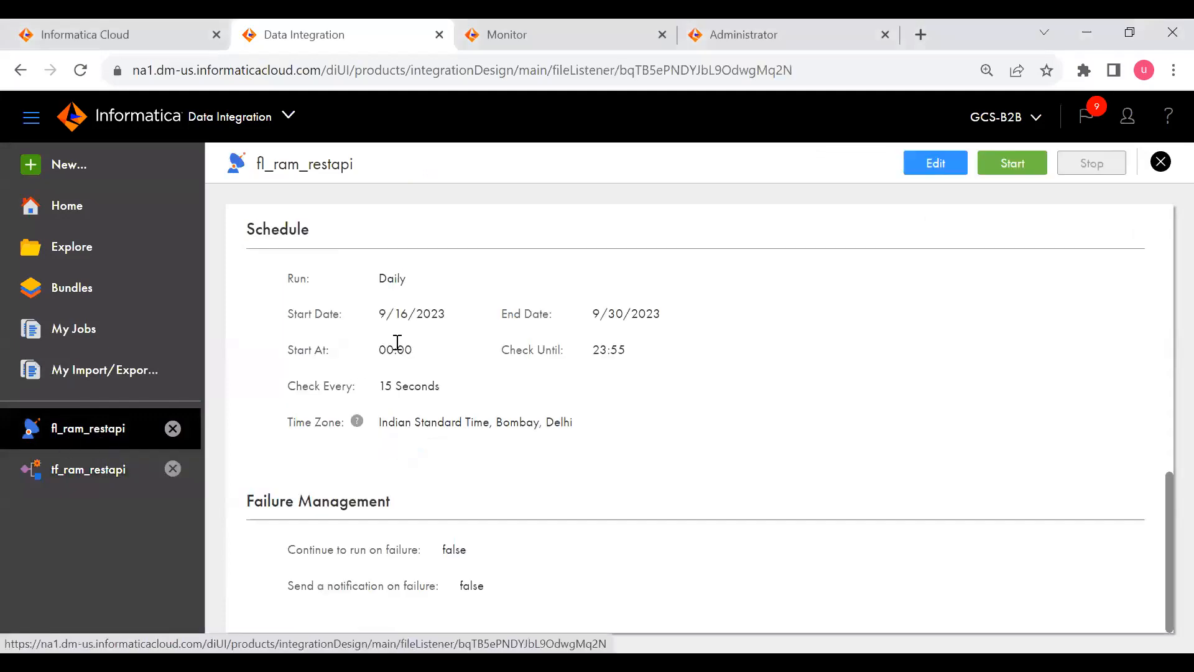
pyautogui.scroll(10, 438, 349)
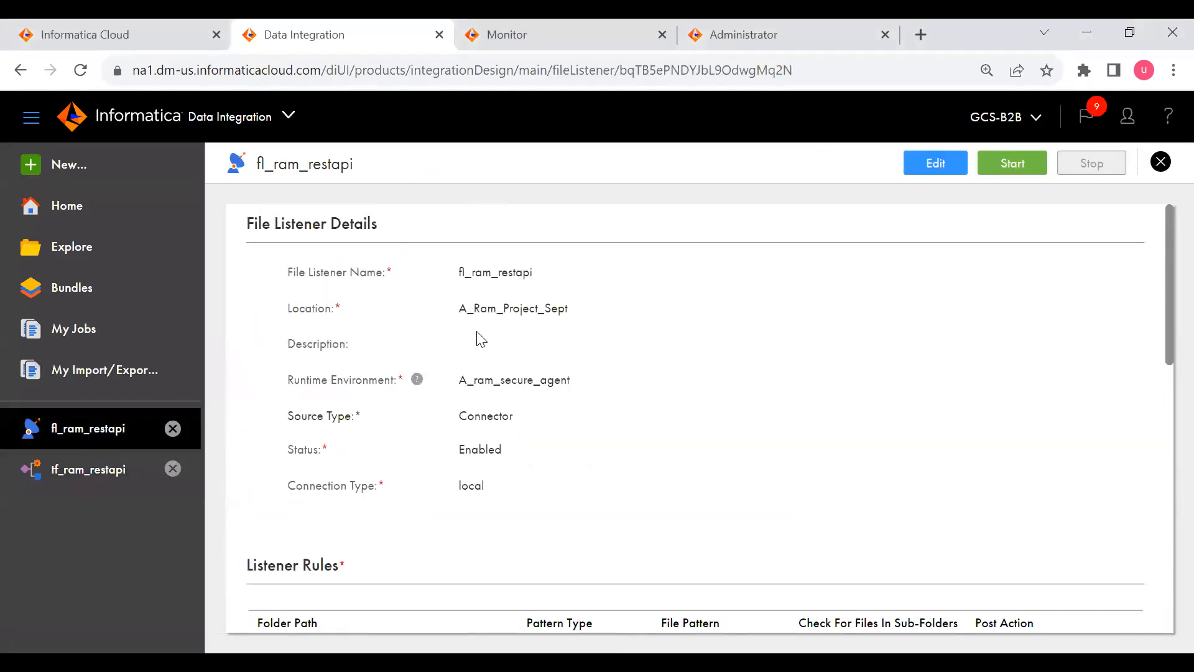
pyautogui.click(88, 477)
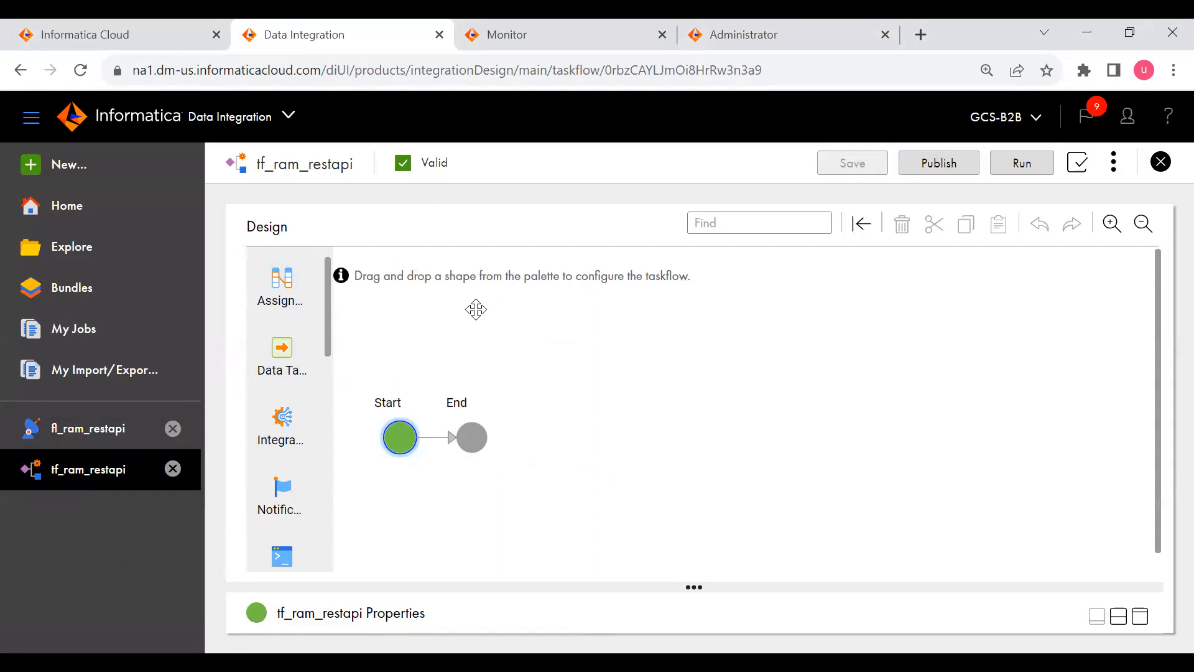
pyautogui.click(68, 443)
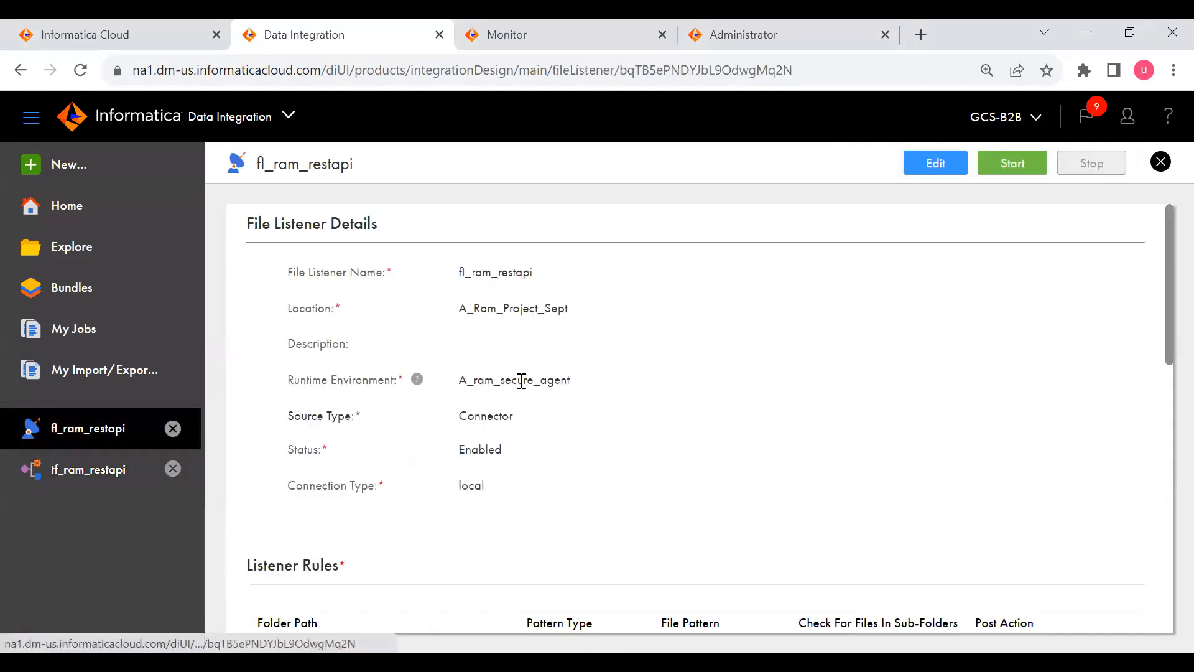
pyautogui.scroll(-5, 436, 370)
pyautogui.scroll(-5, 436, 373)
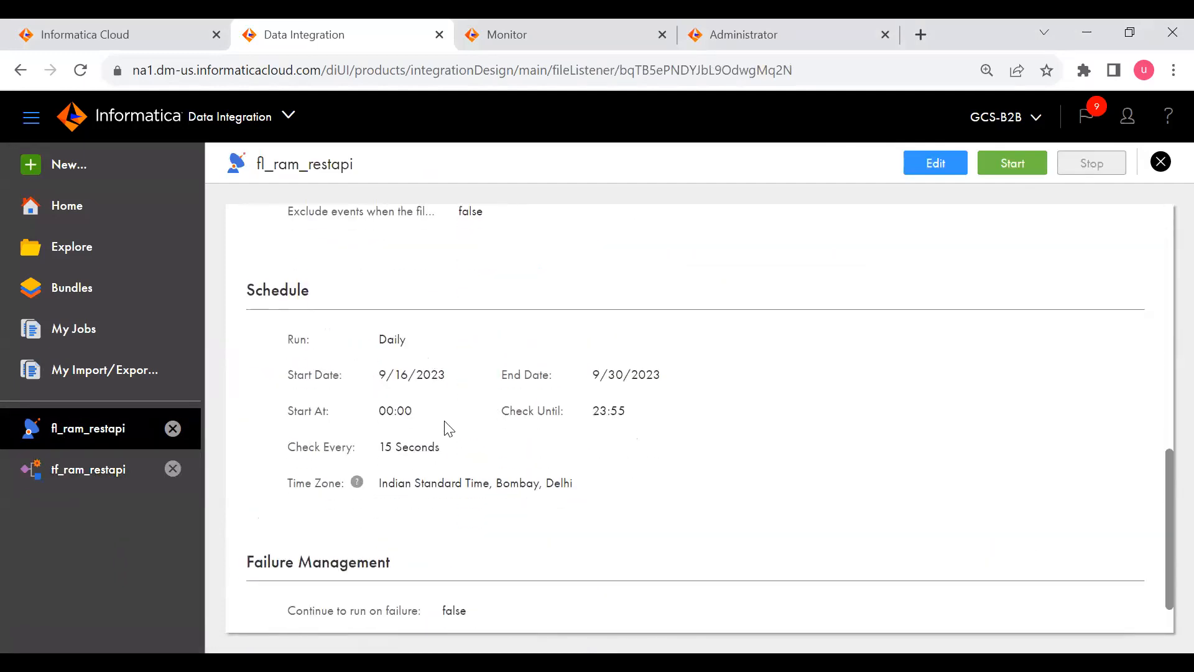
pyautogui.scroll(6, 475, 416)
pyautogui.scroll(5, 477, 411)
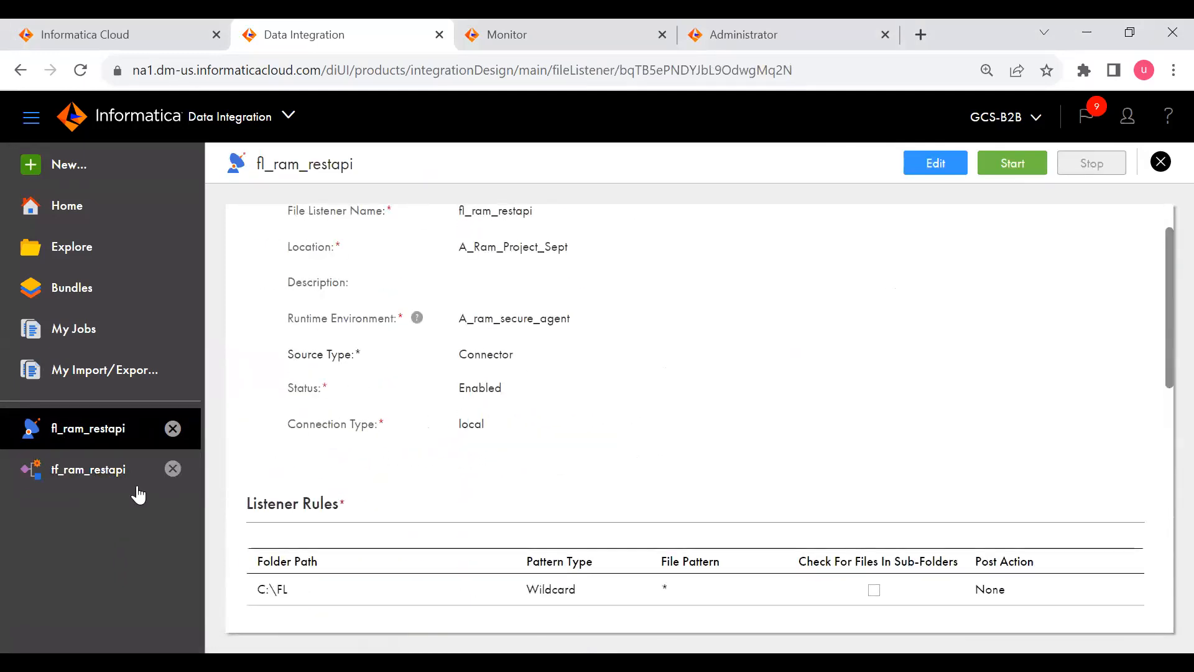
# Inspect the tf_ram_restapi taskflow's Start properties to check its binding and event source.
pyautogui.click(121, 473)
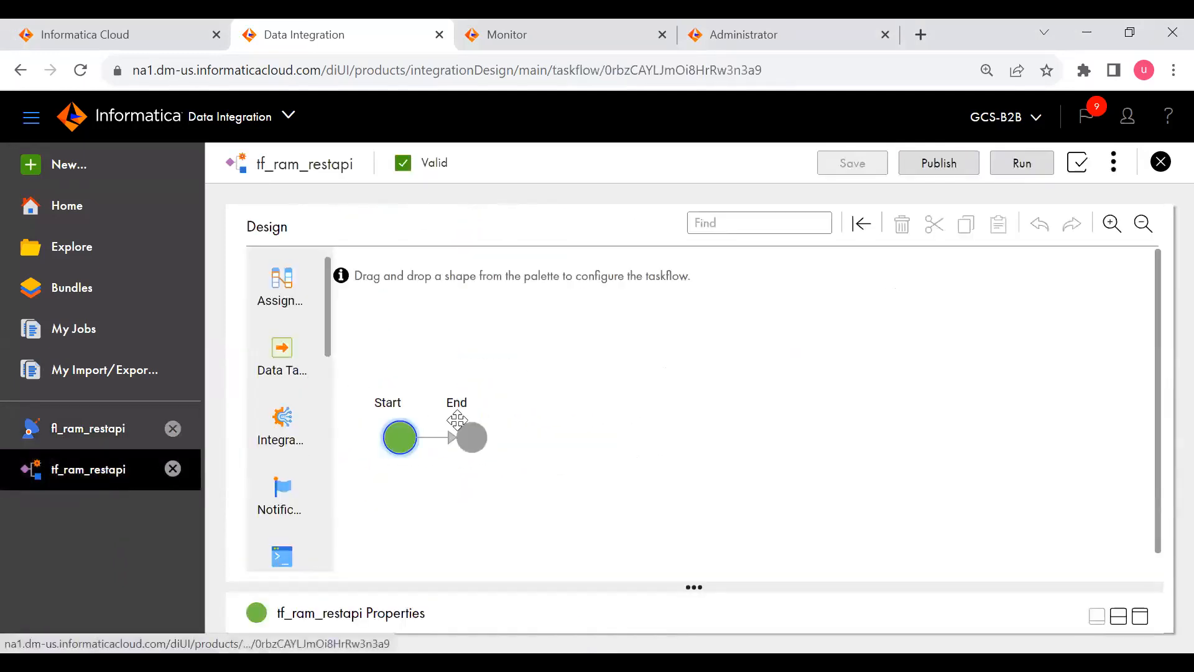
pyautogui.click(1140, 616)
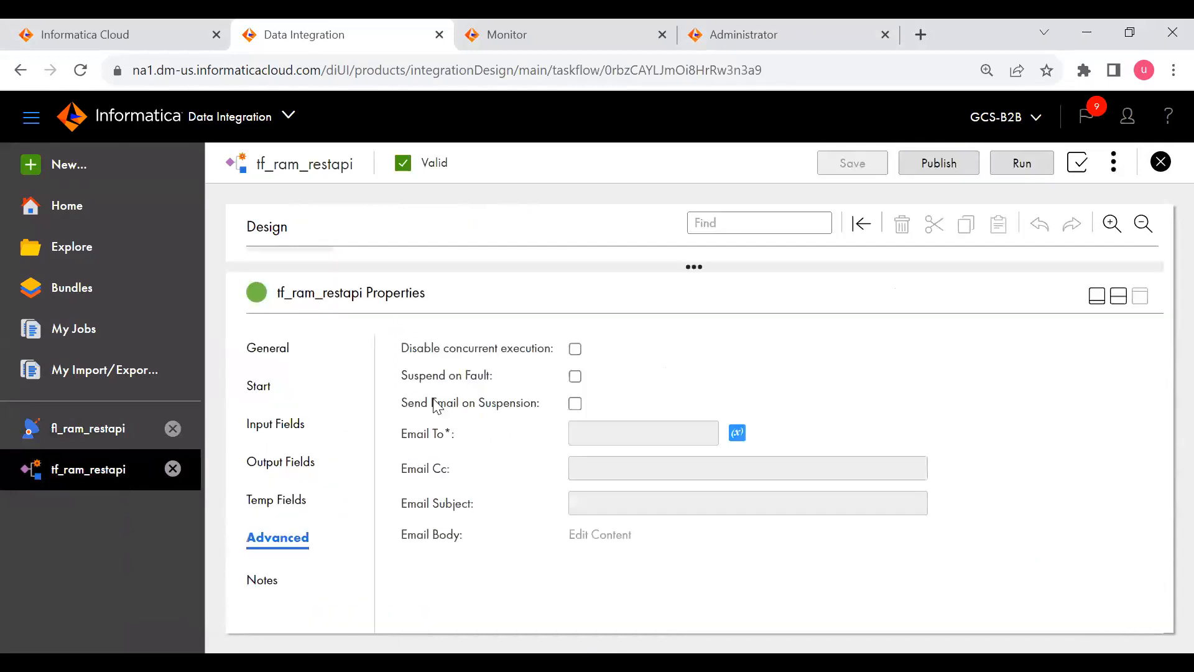
pyautogui.click(262, 390)
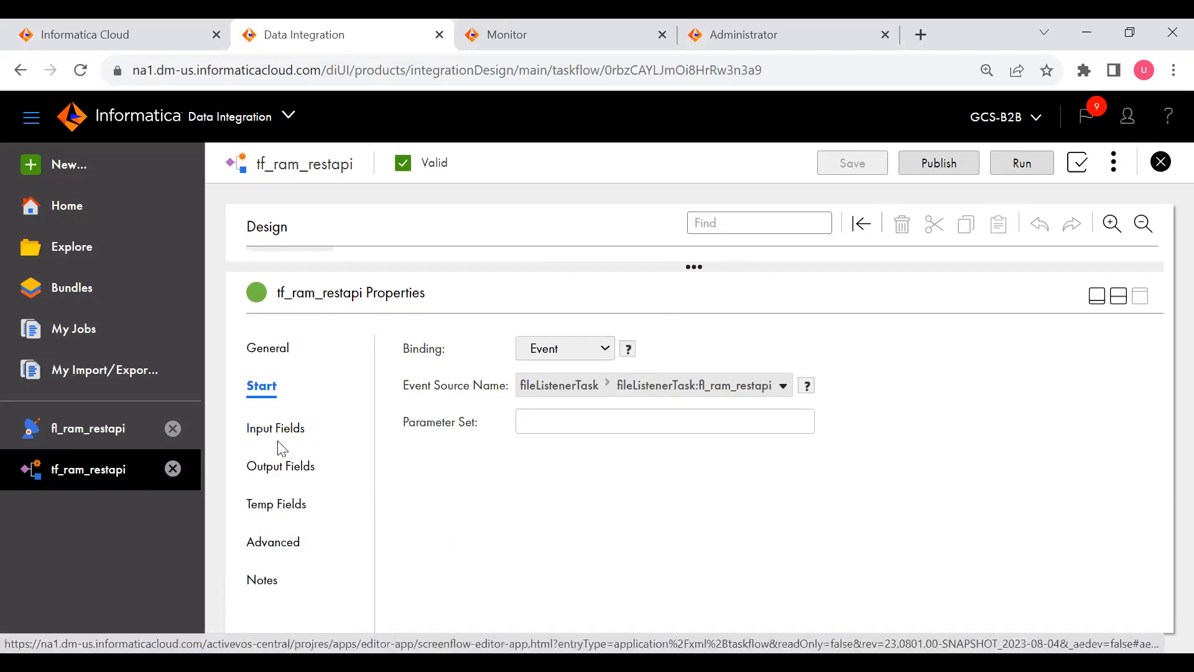
pyautogui.click(1098, 297)
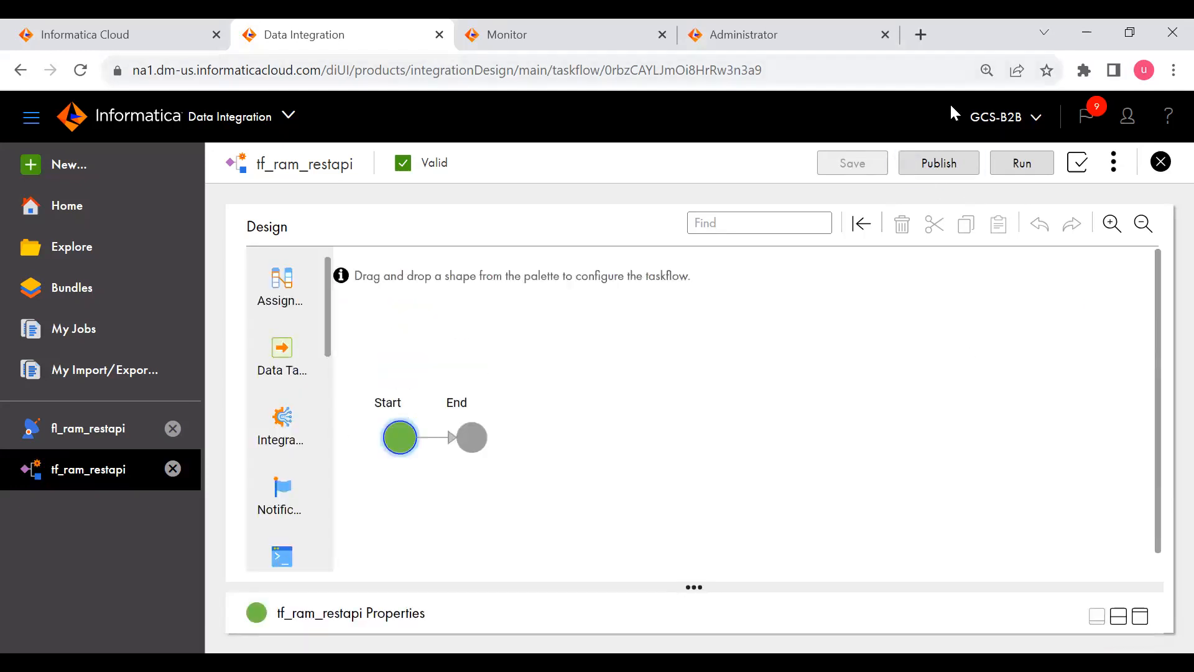
# Switch to Postman and examine the Login-us request's URL, including the ma/api/v2/user/login path.
pyautogui.hotkey('alt', 'Tab')
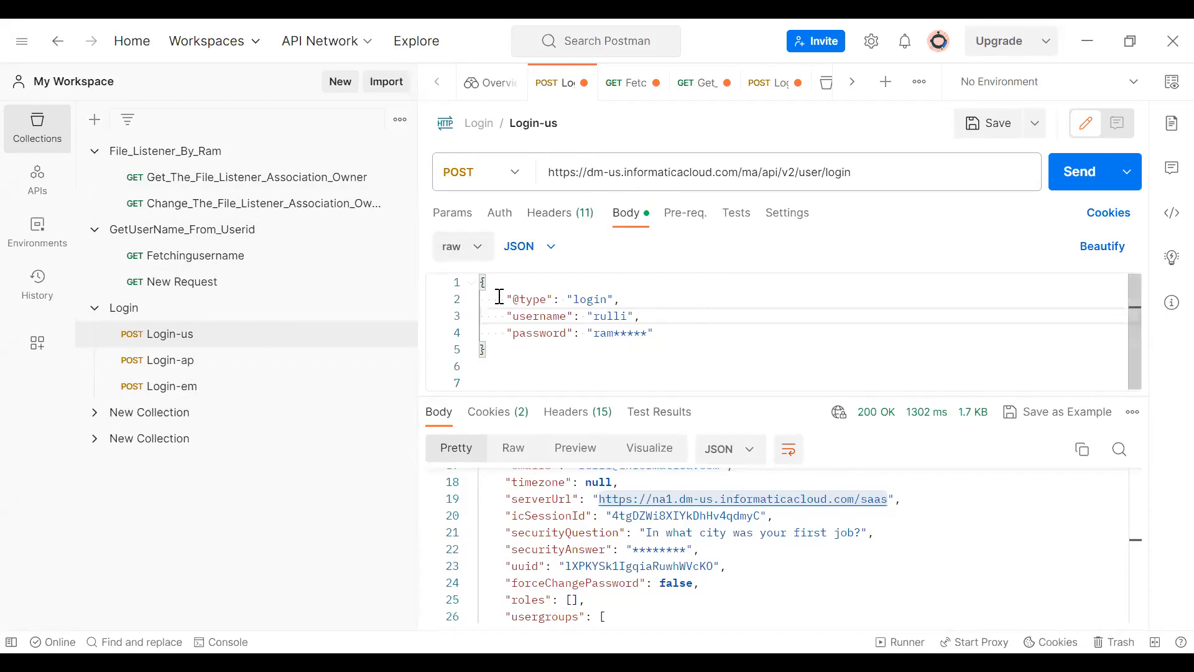
pyautogui.click(862, 175)
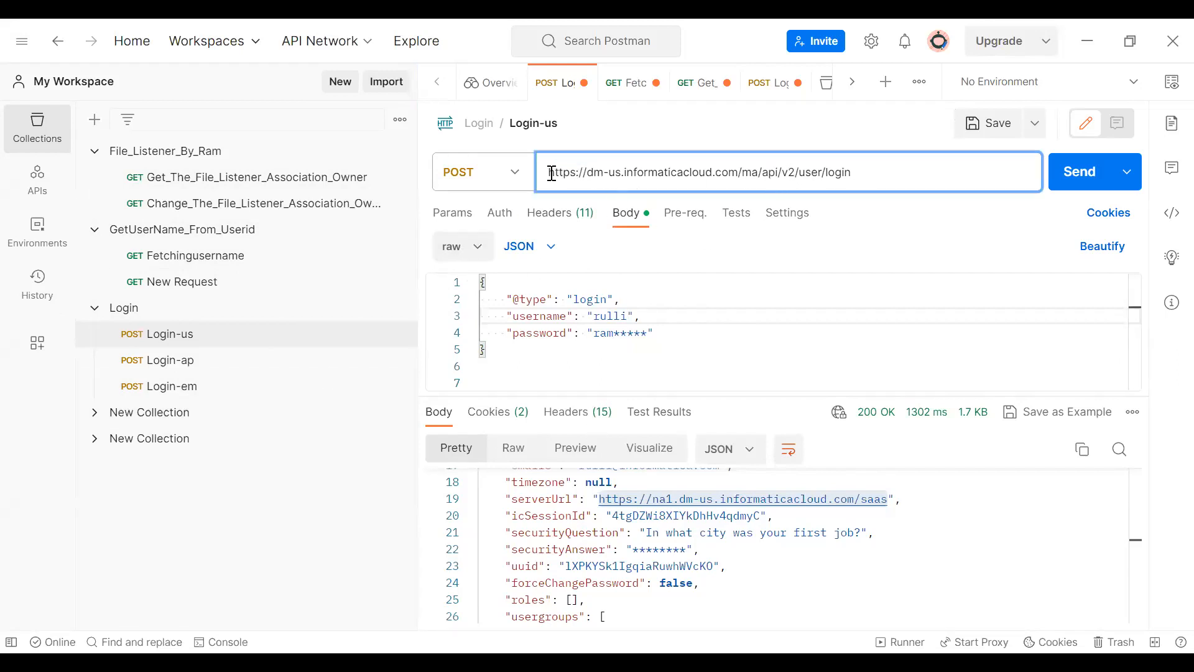
pyautogui.moveTo(584, 174); pyautogui.dragTo(867, 176)
pyautogui.click(776, 176)
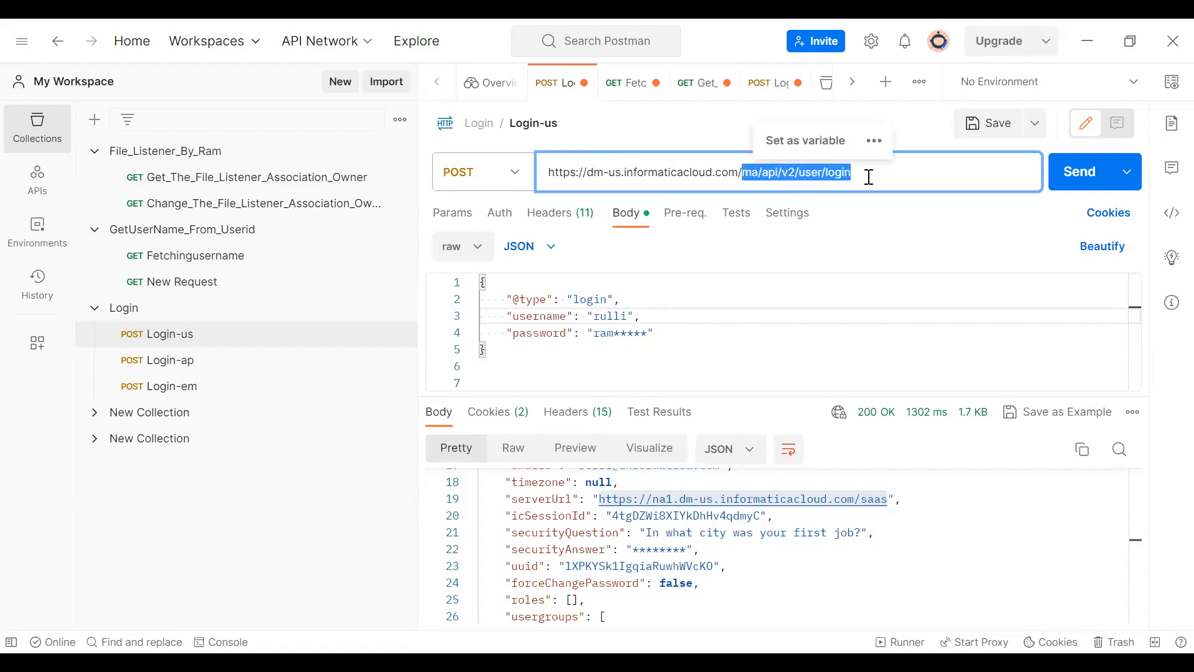
pyautogui.click(866, 176)
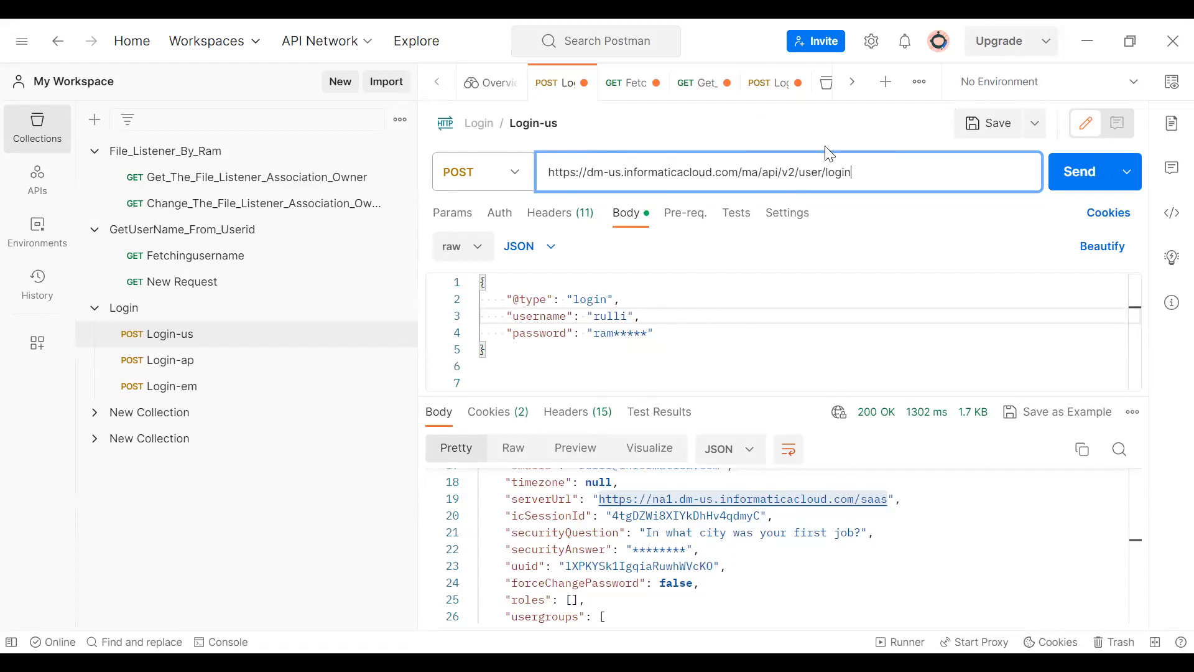
pyautogui.click(788, 172)
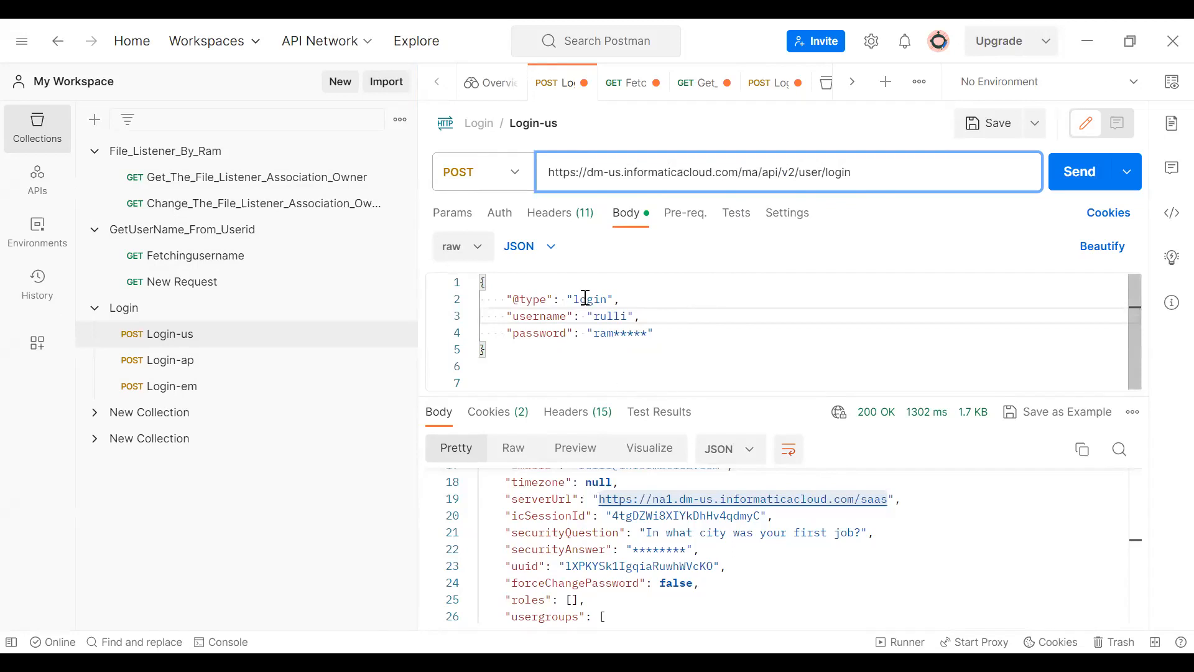
# Examine the Login-us request's JSON body, authorization type and headers.
pyautogui.click(505, 330)
pyautogui.hotkey('ctrl', 'a')
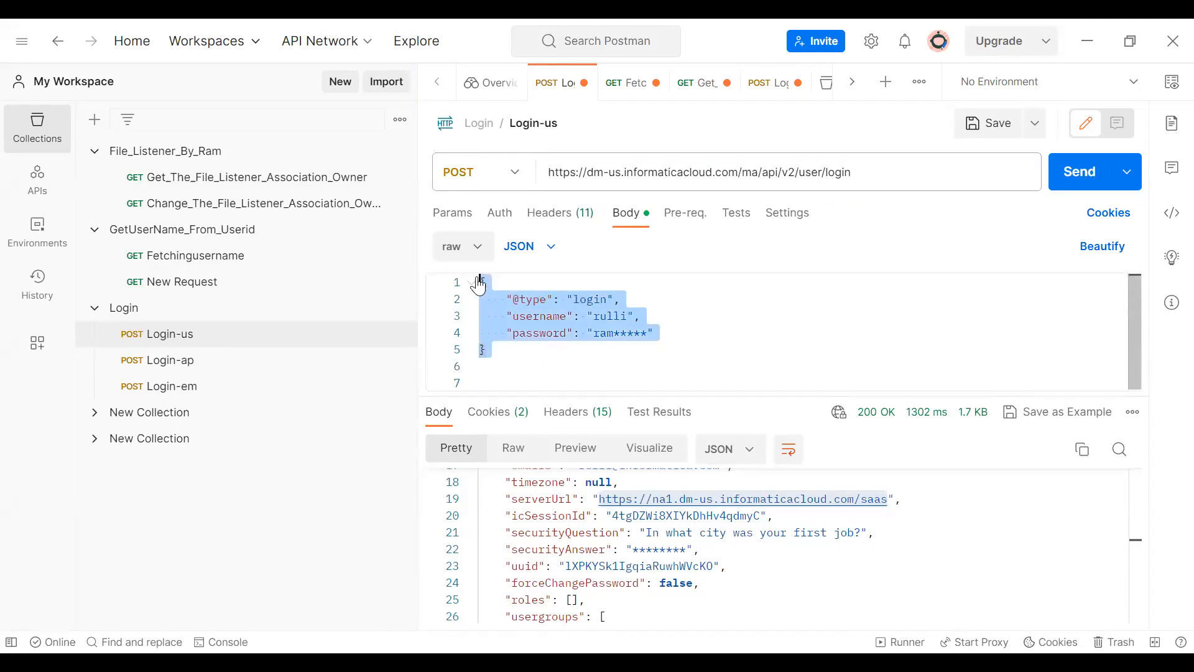
pyautogui.doubleClick(610, 318)
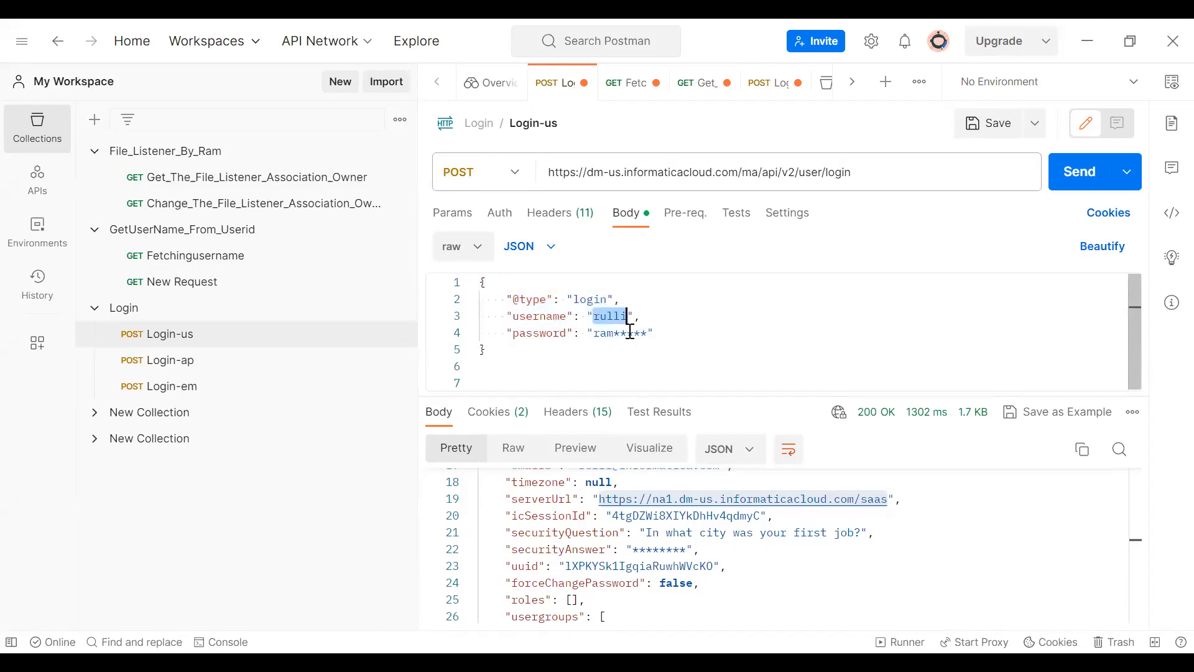
pyautogui.moveTo(614, 334); pyautogui.dragTo(648, 336)
pyautogui.click(498, 213)
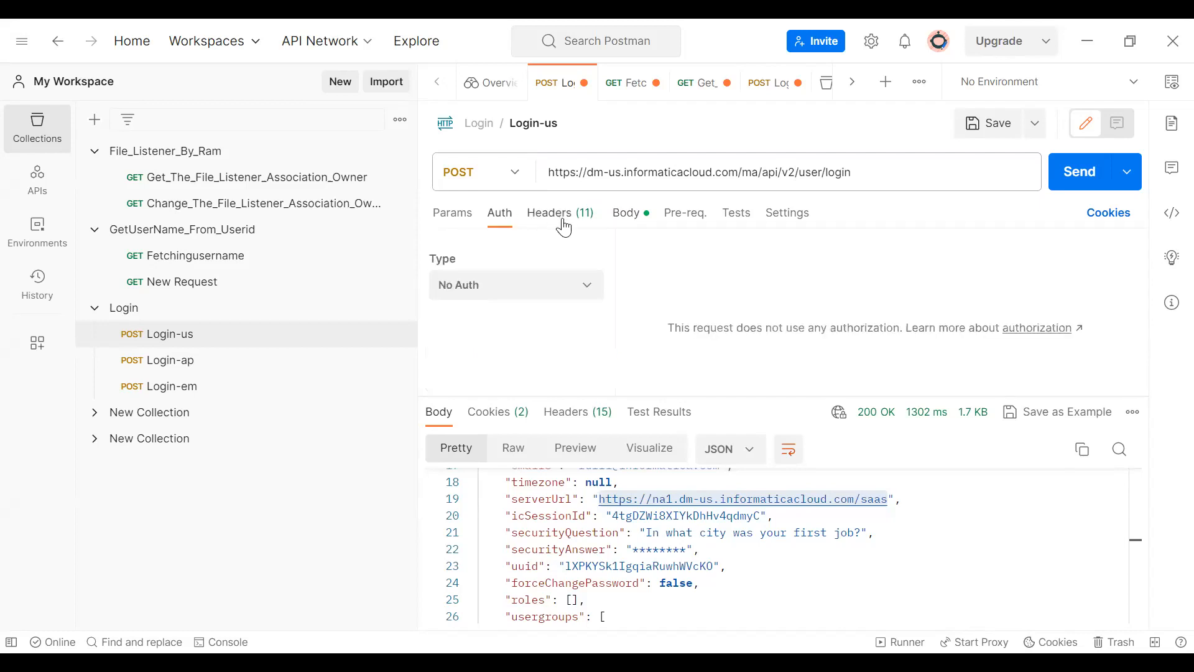
pyautogui.click(562, 214)
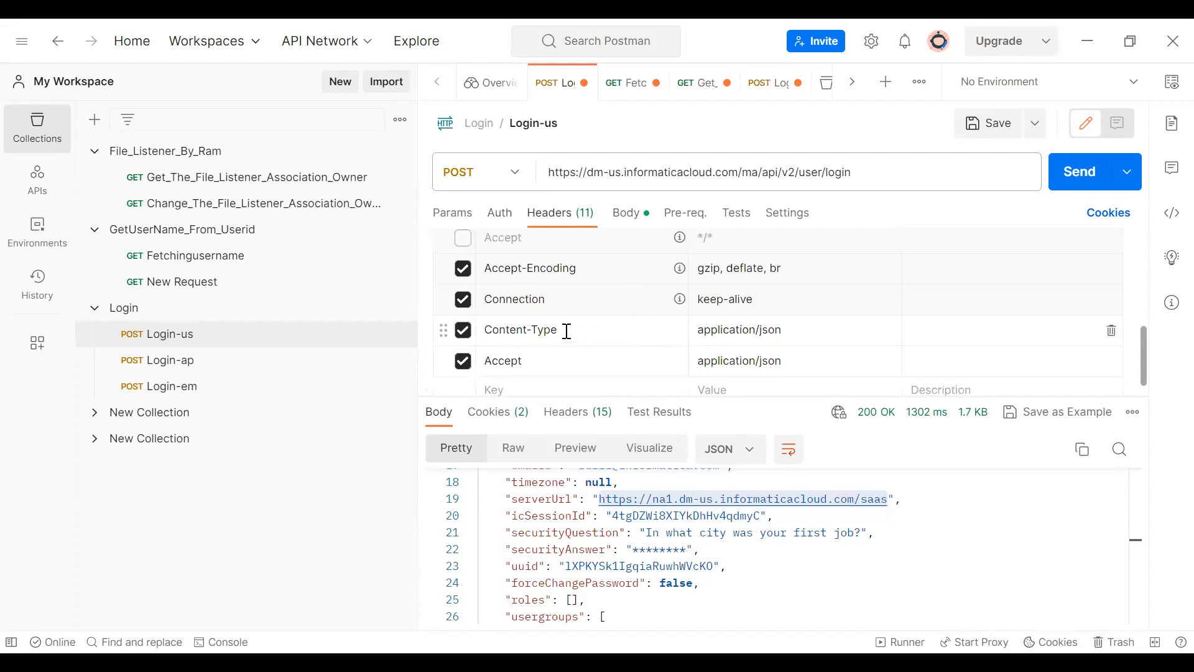
pyautogui.scroll(-1, 781, 335)
pyautogui.scroll(5, 771, 324)
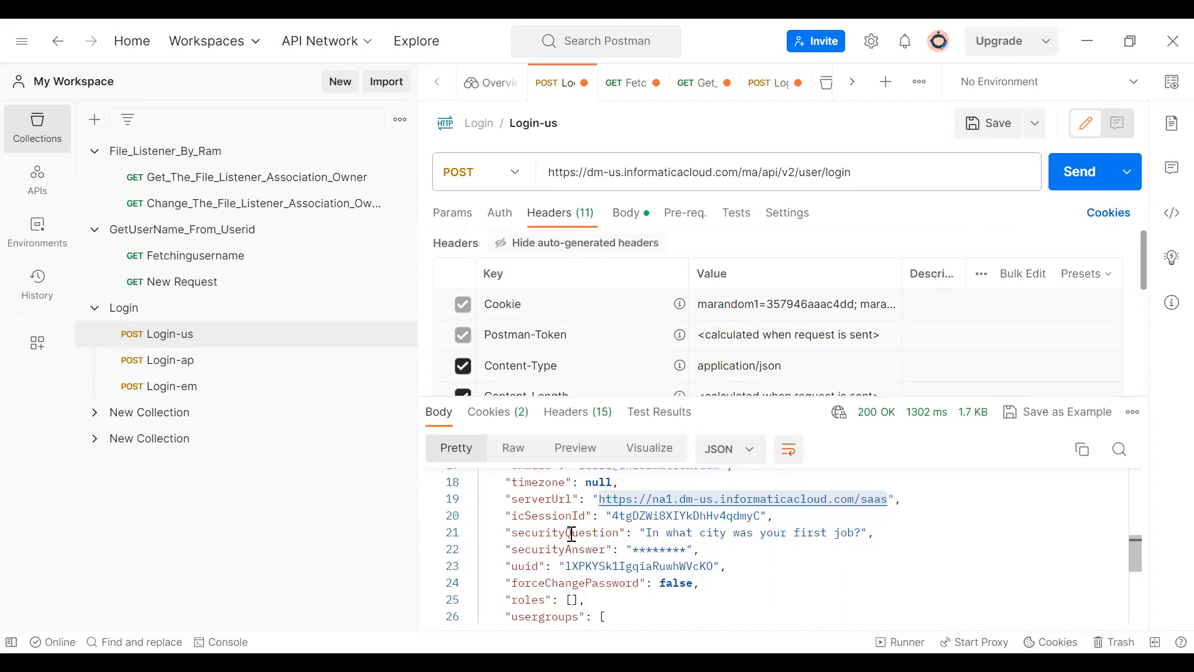
# Send the Login-us request and select the icSessionId value in its response.
pyautogui.scroll(2, 563, 550)
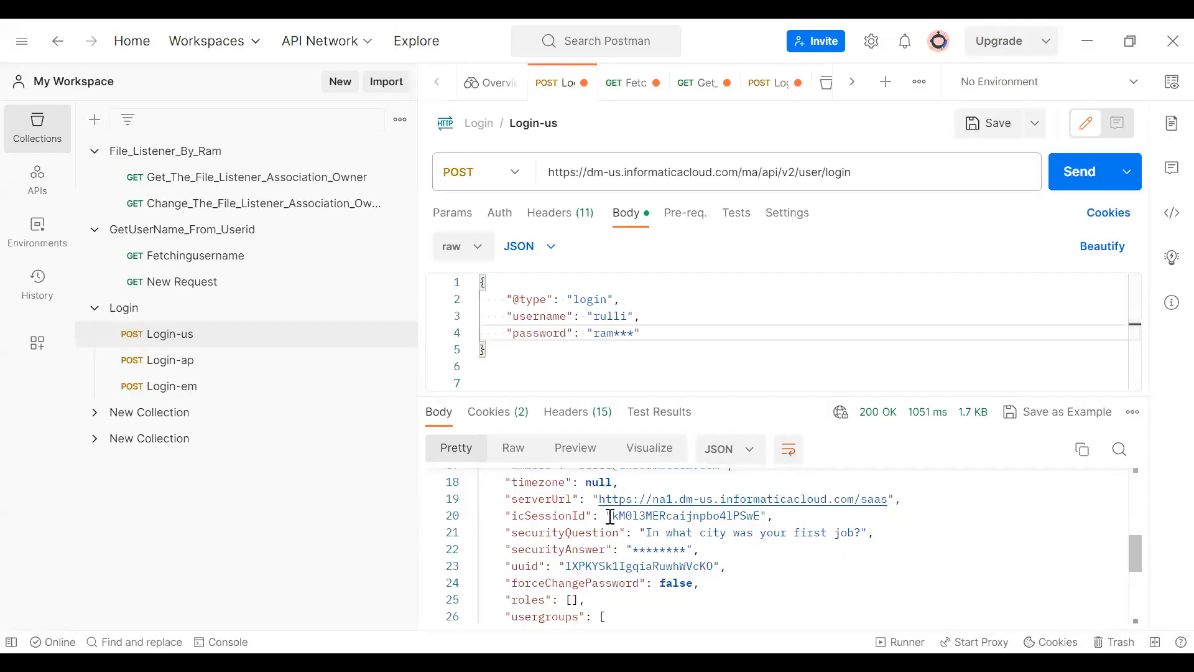
pyautogui.doubleClick(643, 517)
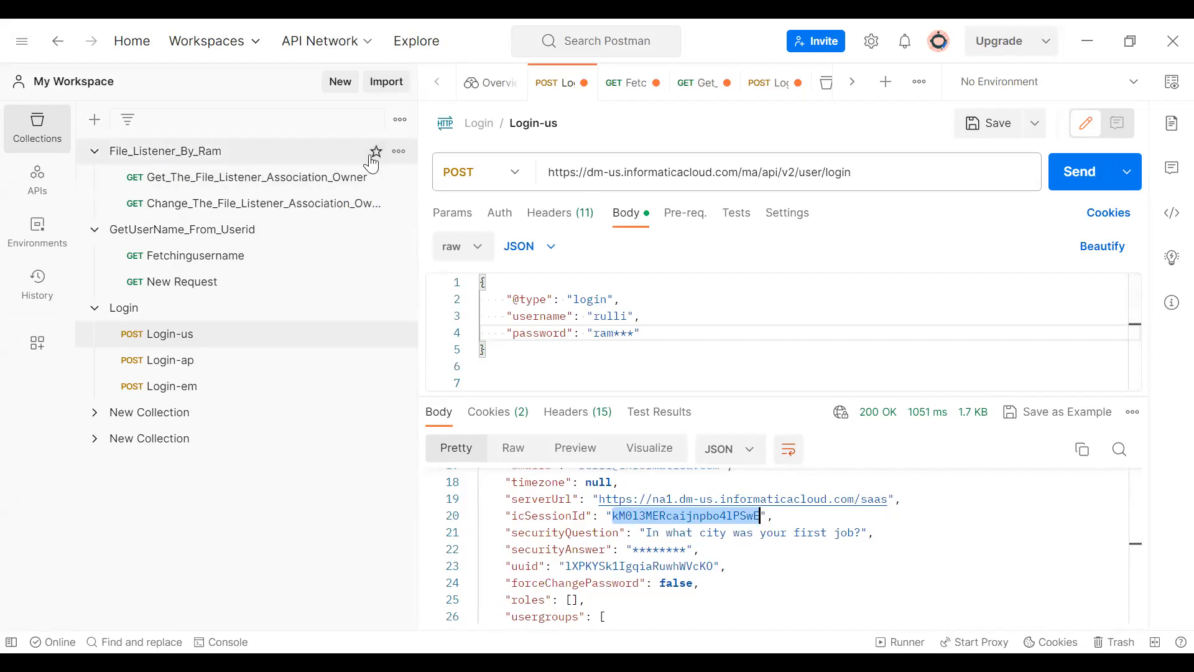
# Open the Get_The_File_Listener_Association_Owner request and compare its base URL with the serverUrl in the login response.
pyautogui.click(398, 153)
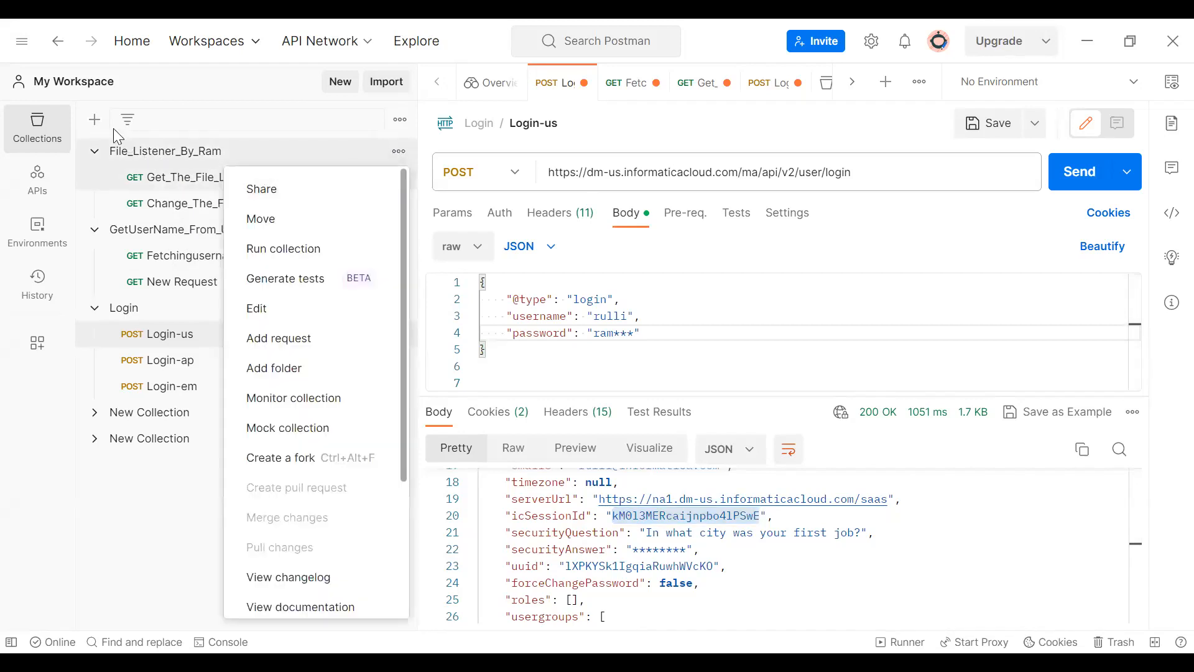
pyautogui.click(170, 183)
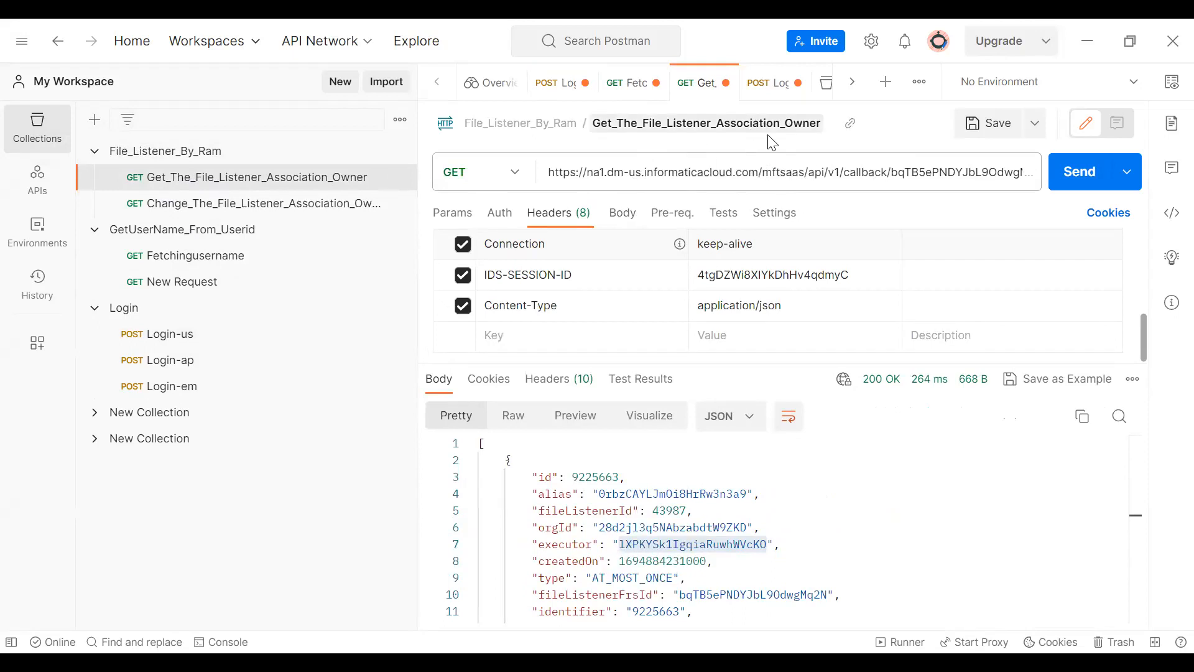
pyautogui.click(764, 172)
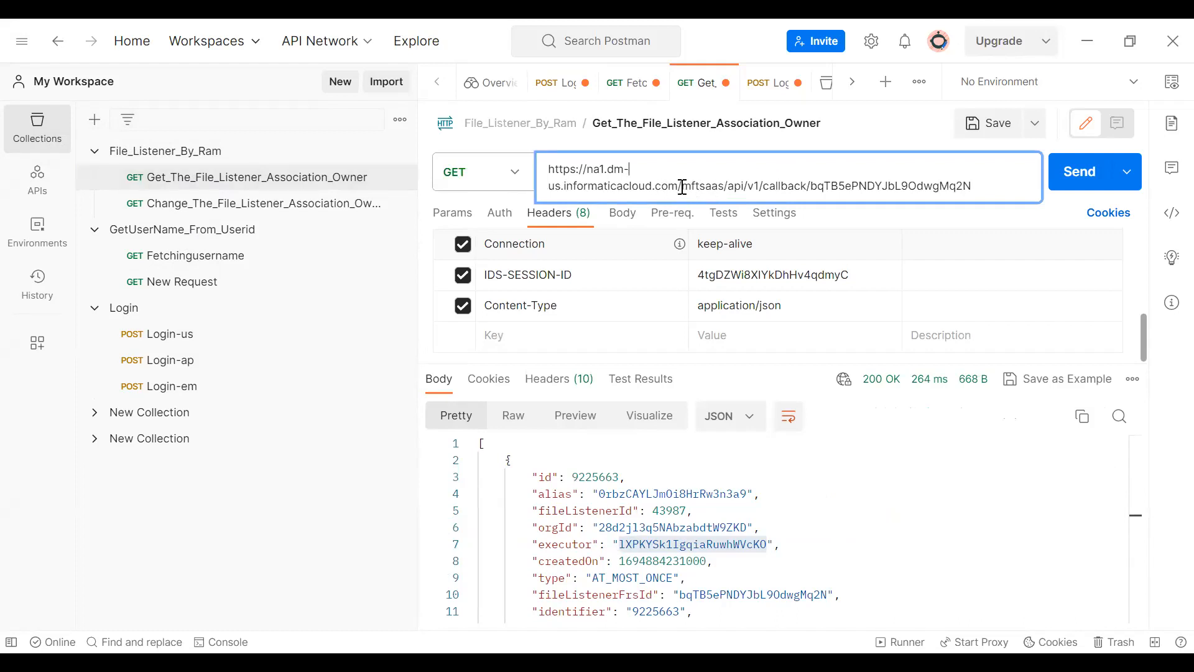
pyautogui.moveTo(682, 187); pyautogui.dragTo(546, 163)
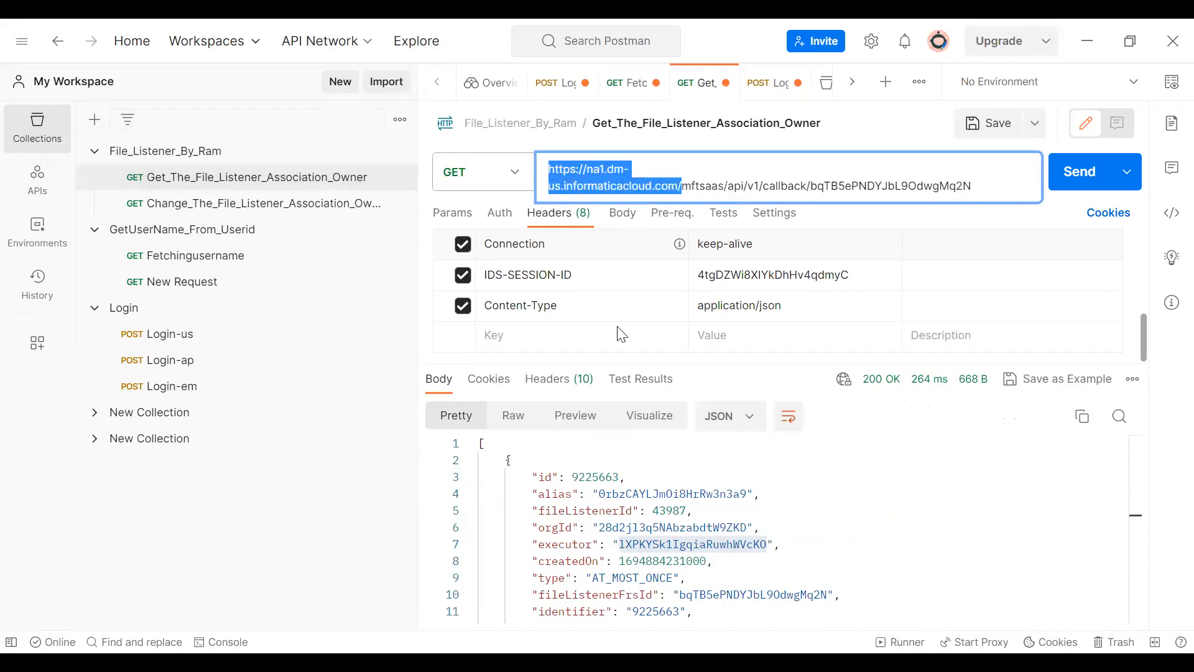
pyautogui.click(187, 339)
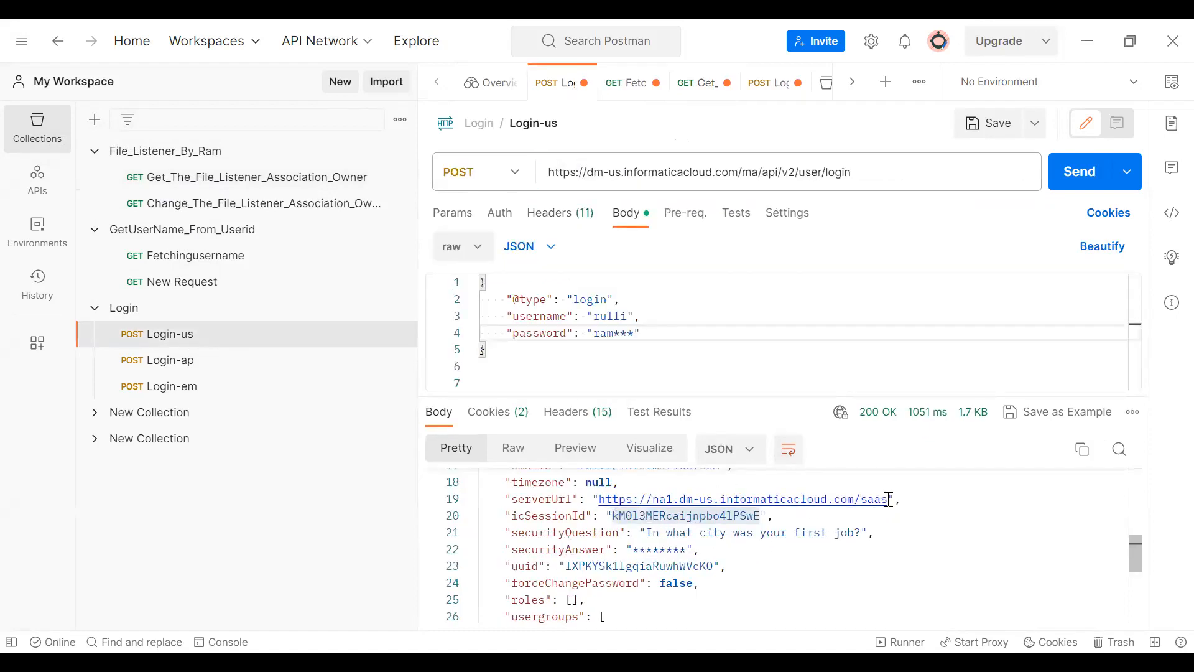
pyautogui.click(181, 178)
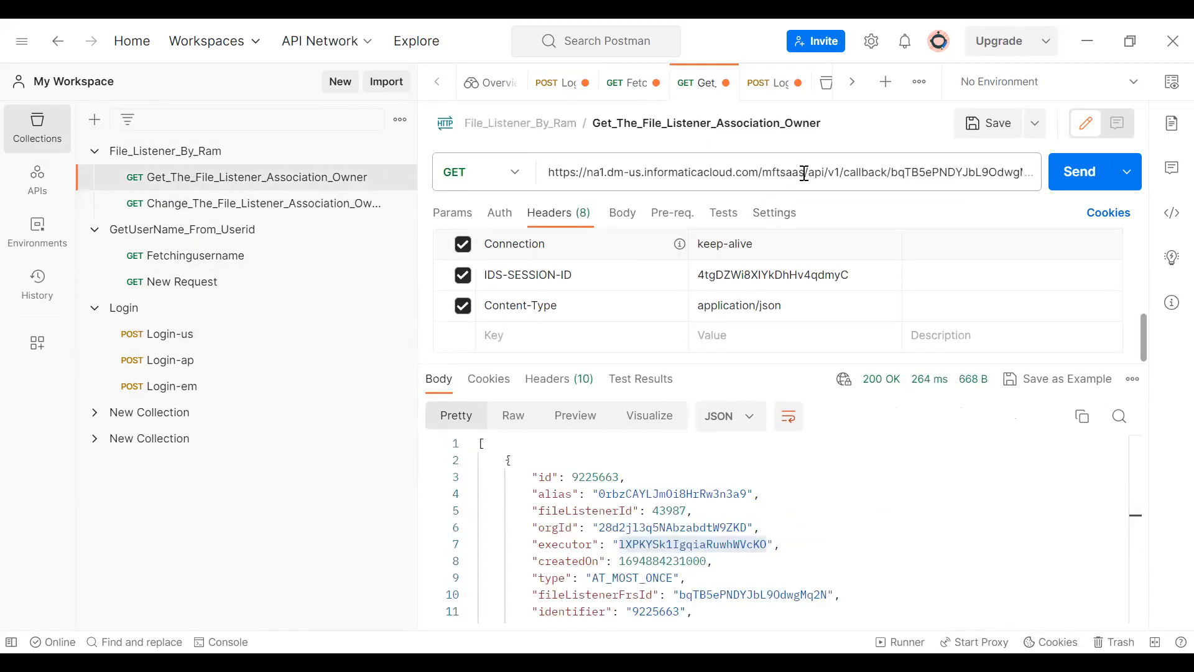
pyautogui.moveTo(763, 172); pyautogui.dragTo(556, 166)
pyautogui.click(685, 188)
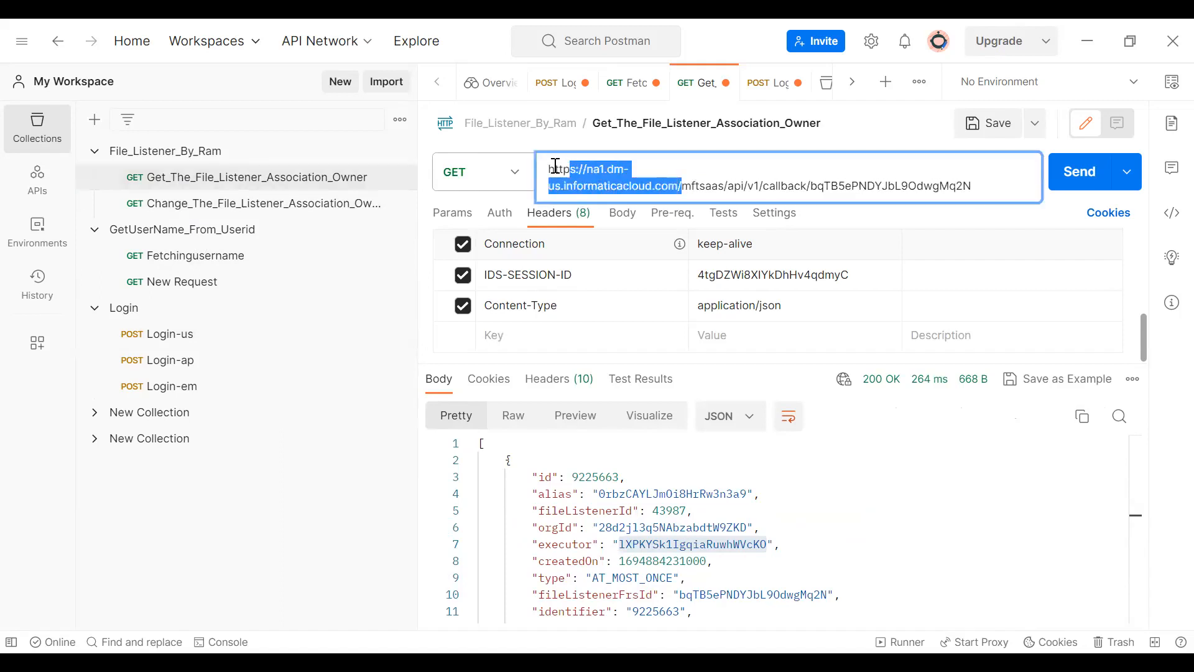
pyautogui.click(684, 185)
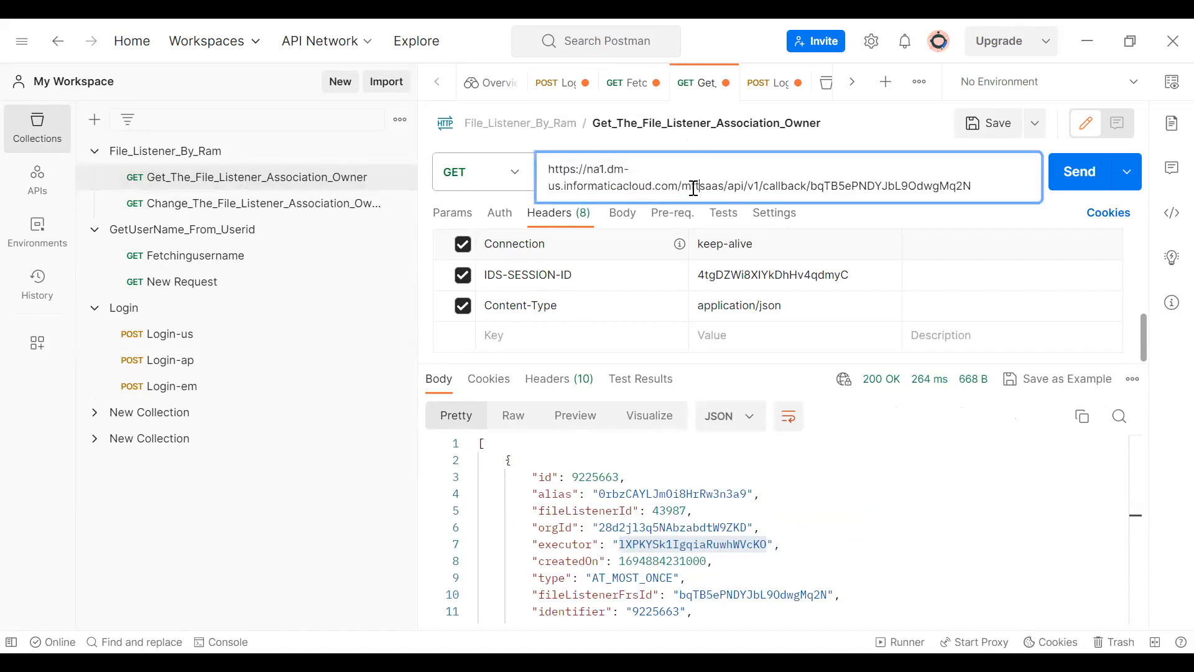
# Check the request's mftsaas/api/v1/callback path and compare its file listener ID with the one in the fl_ram_restapi page address in Data Integration.
pyautogui.moveTo(683, 186); pyautogui.dragTo(809, 185)
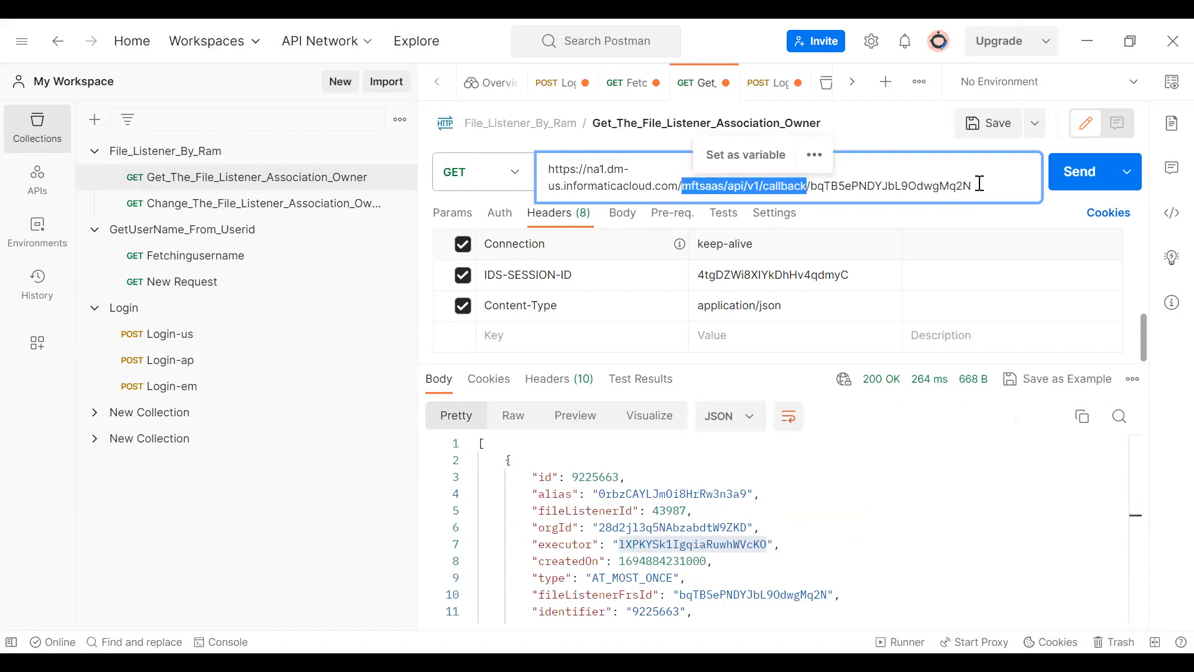
pyautogui.moveTo(974, 186); pyautogui.dragTo(829, 185)
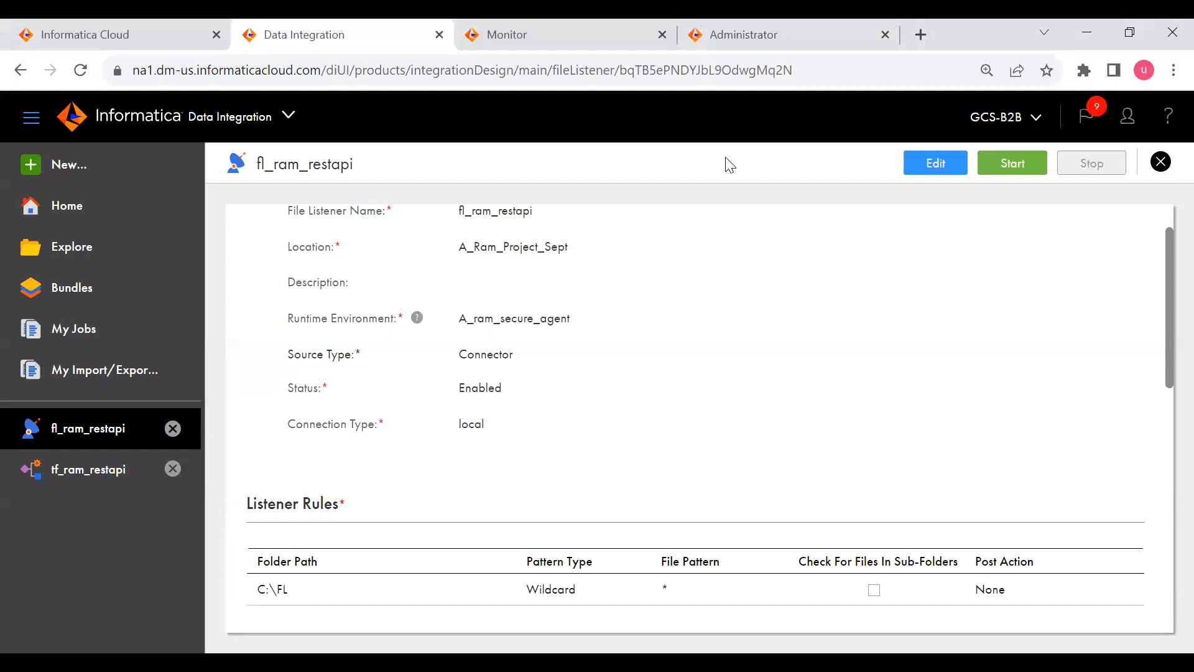
pyautogui.moveTo(796, 70); pyautogui.dragTo(610, 78)
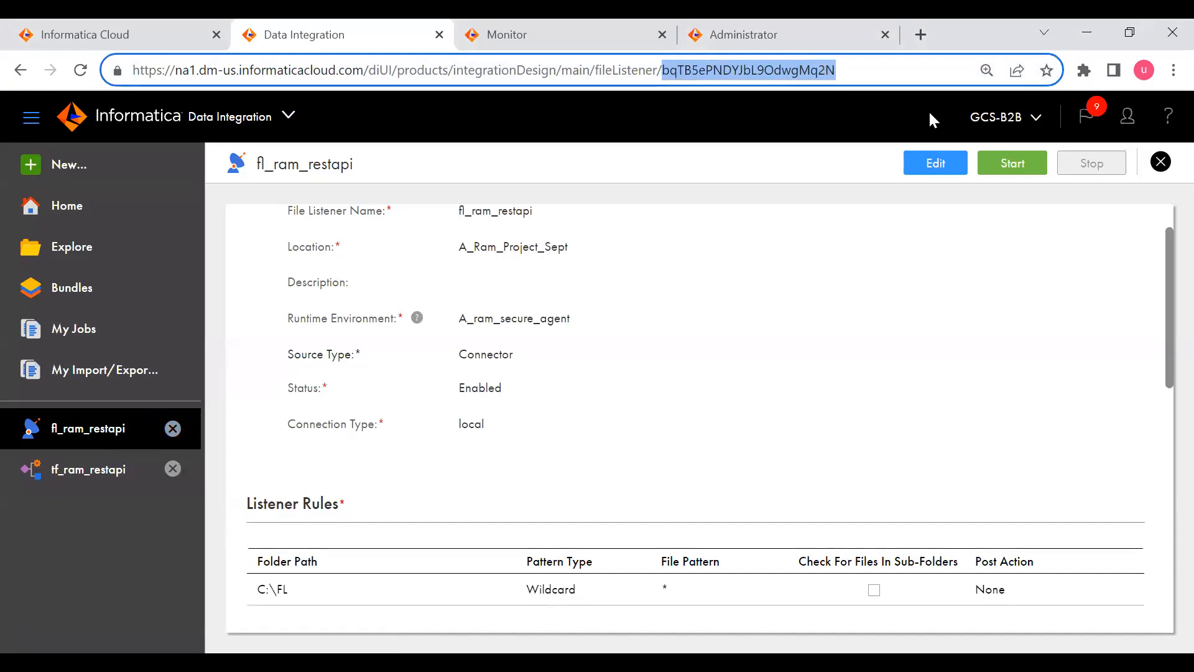
pyautogui.hotkey('alt', 'Tab')
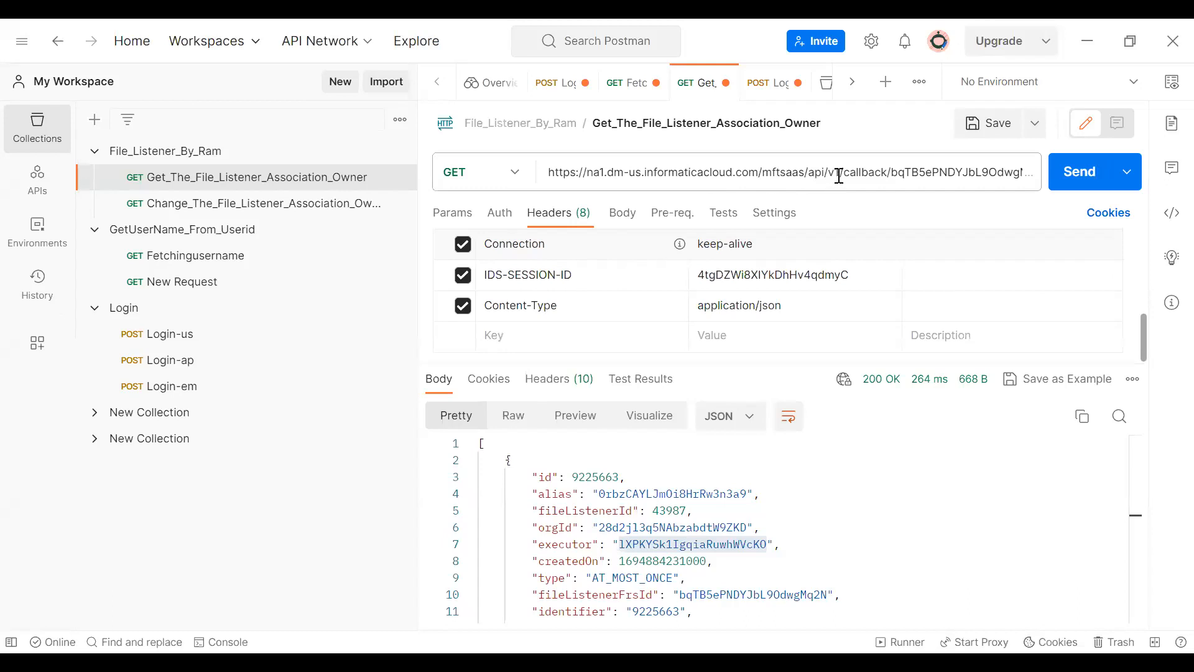
pyautogui.tripleClick(780, 185)
pyautogui.click(780, 189)
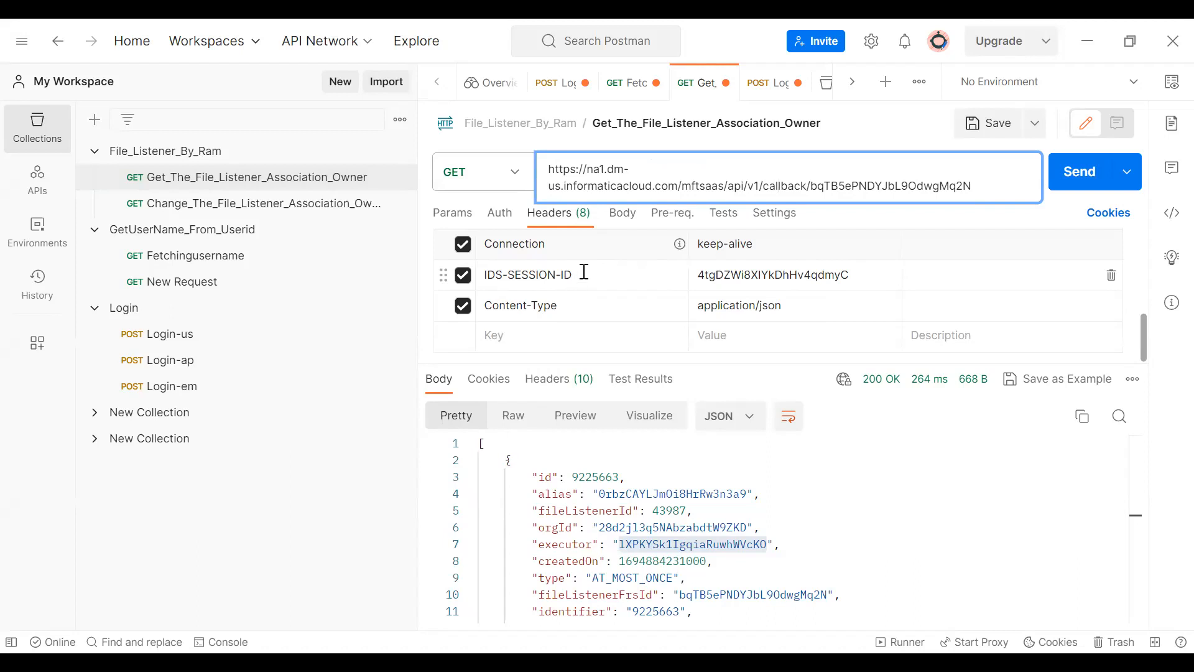
# Replace the IDS-SESSION-ID header value of the Get_The_File_Listener_Association_Owner request with the session ID copied from the login response.
pyautogui.click(707, 278)
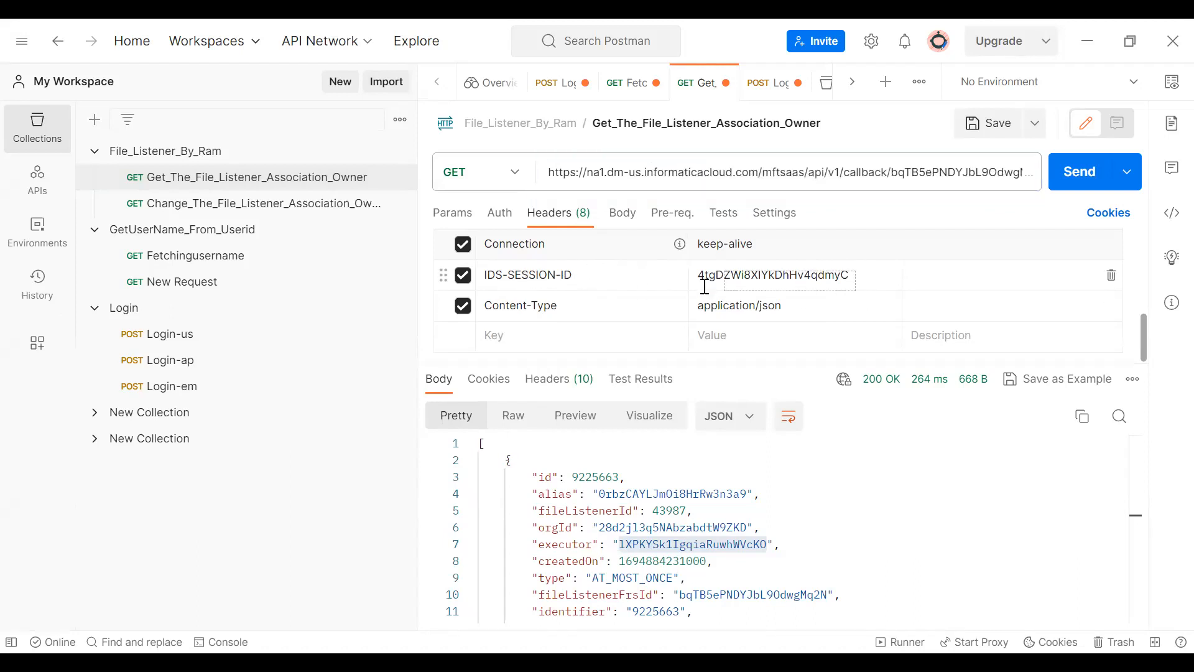
pyautogui.doubleClick(727, 278)
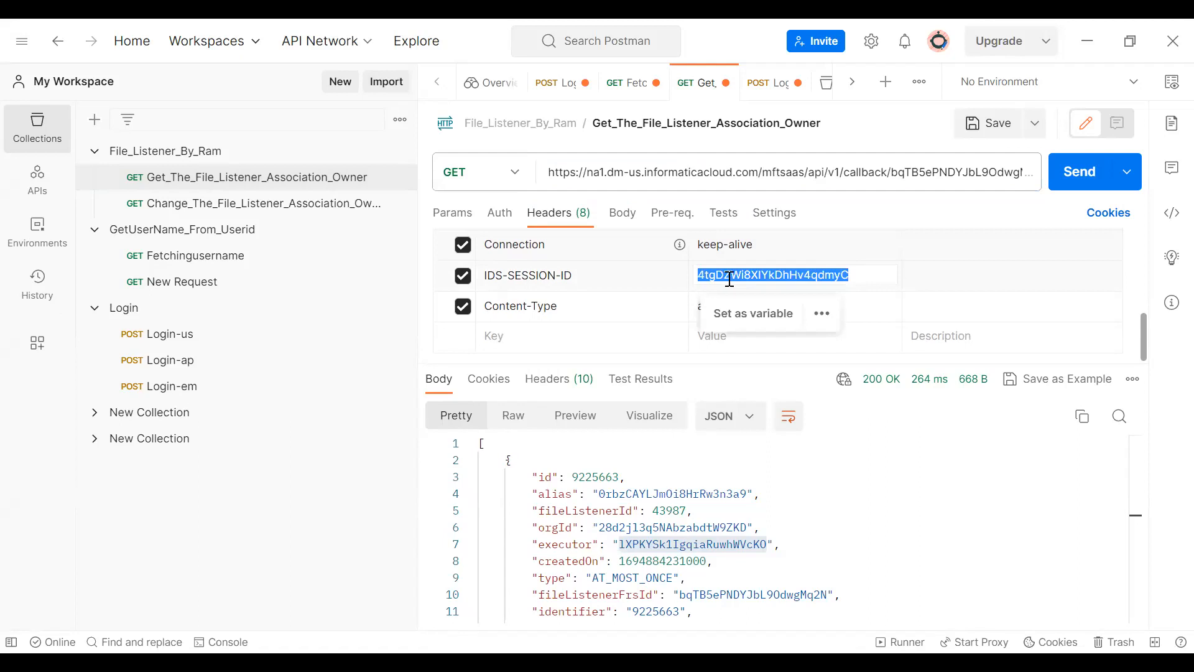
pyautogui.hotkey('ctrl', 'v')
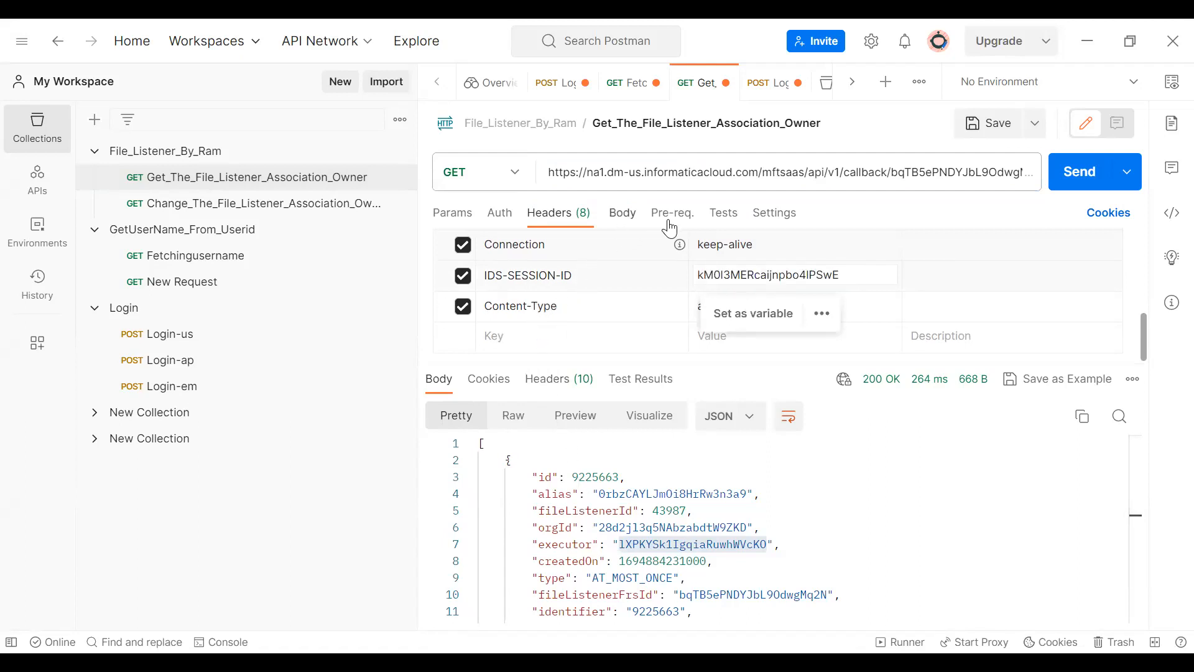
# Check the request's body and headers, send it, and select the executor value in the JSON response.
pyautogui.click(624, 214)
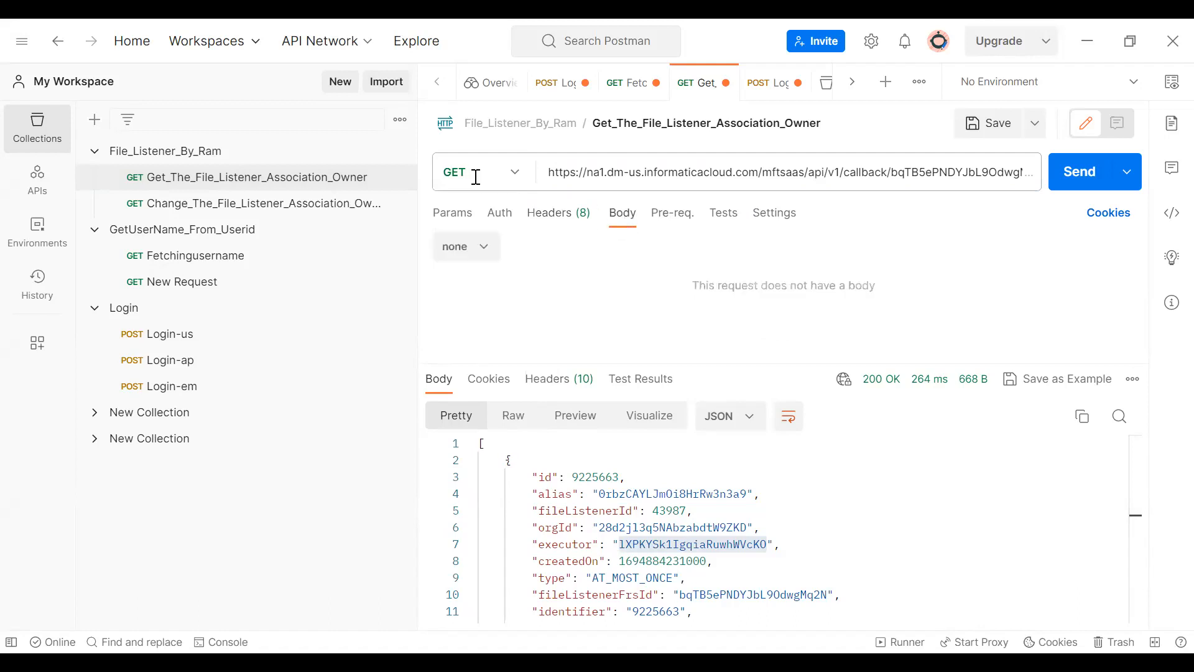
pyautogui.click(570, 215)
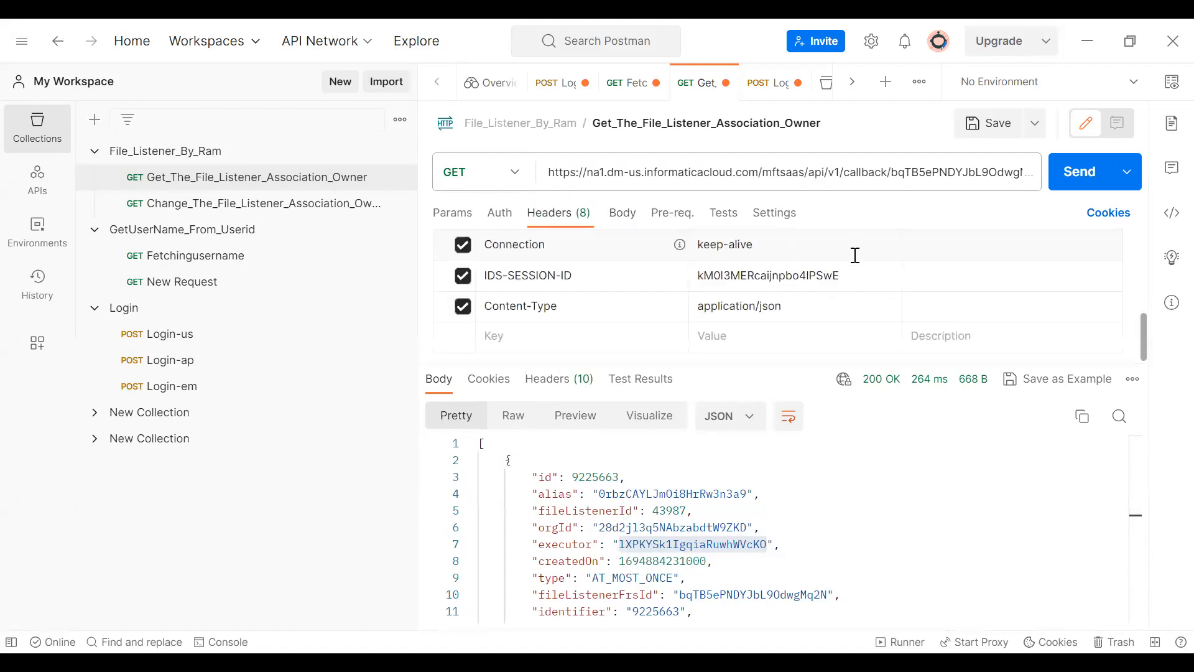
pyautogui.hotkey('ctrl', 'Return')
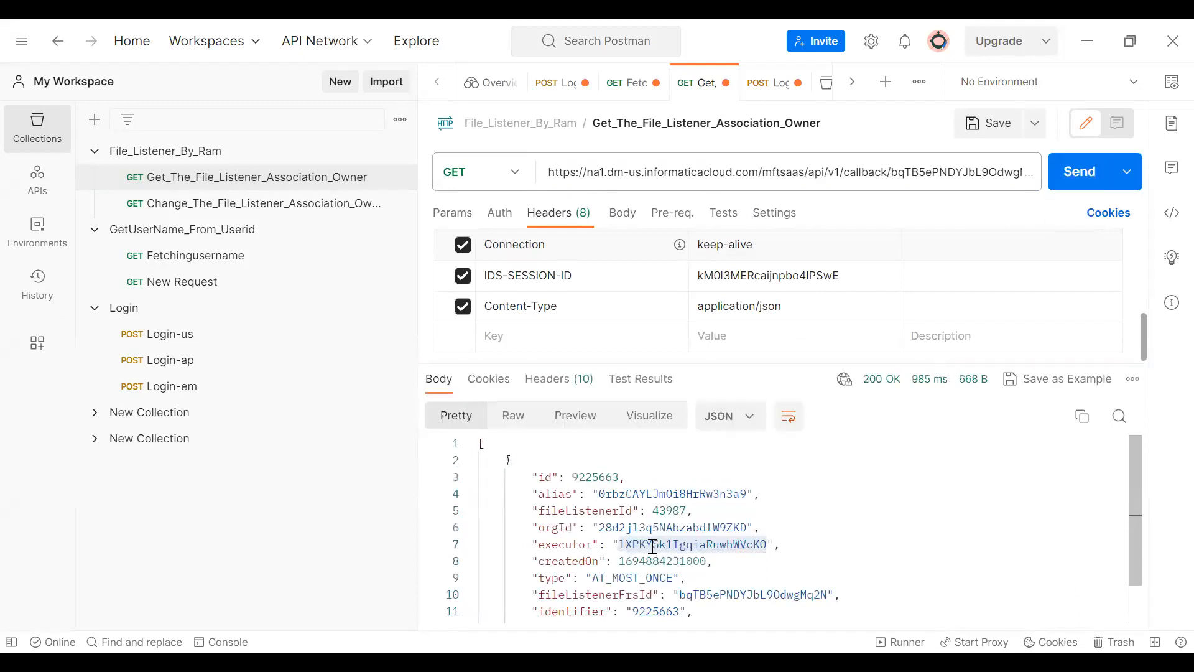
pyautogui.doubleClick(655, 545)
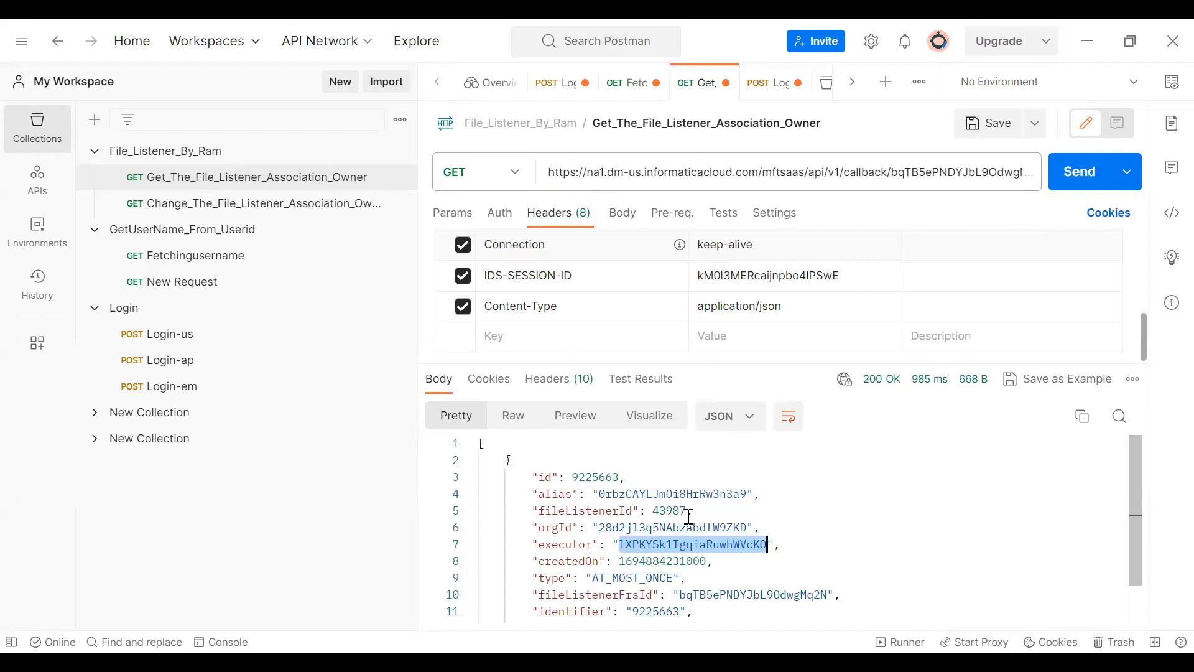
pyautogui.scroll(-2, 687, 520)
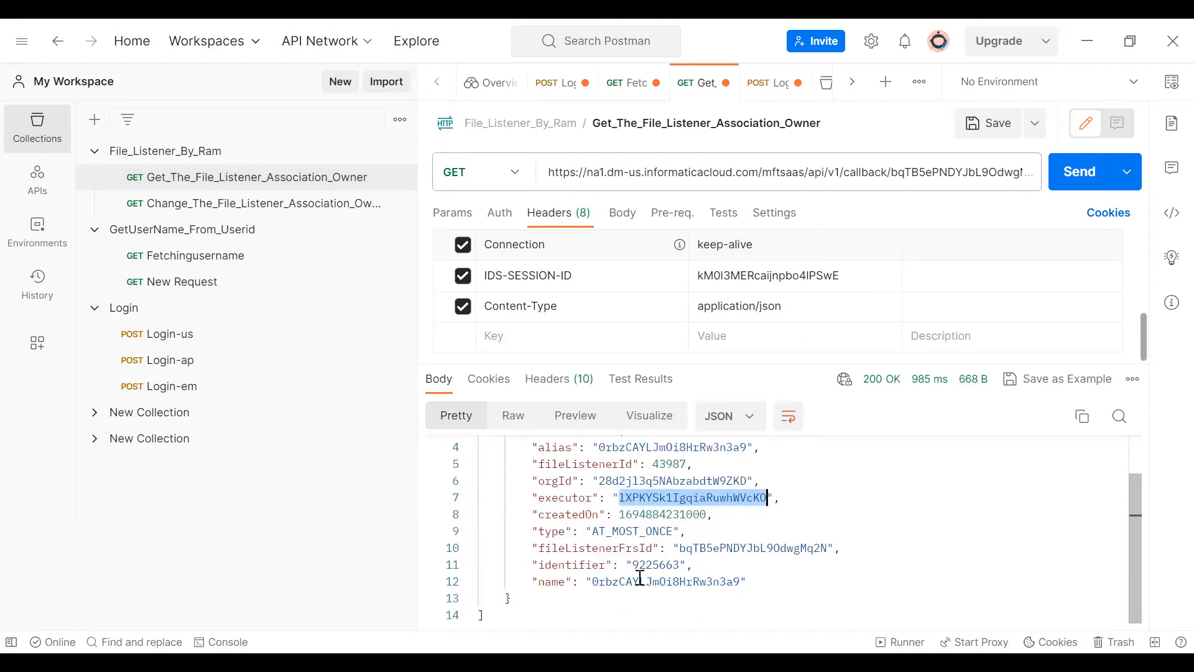
pyautogui.scroll(2, 639, 576)
pyautogui.scroll(-2, 658, 531)
# Switch to the Informatica Administrator Users page, open the second listed user and select the user ID in the page address.
pyautogui.click(979, 102)
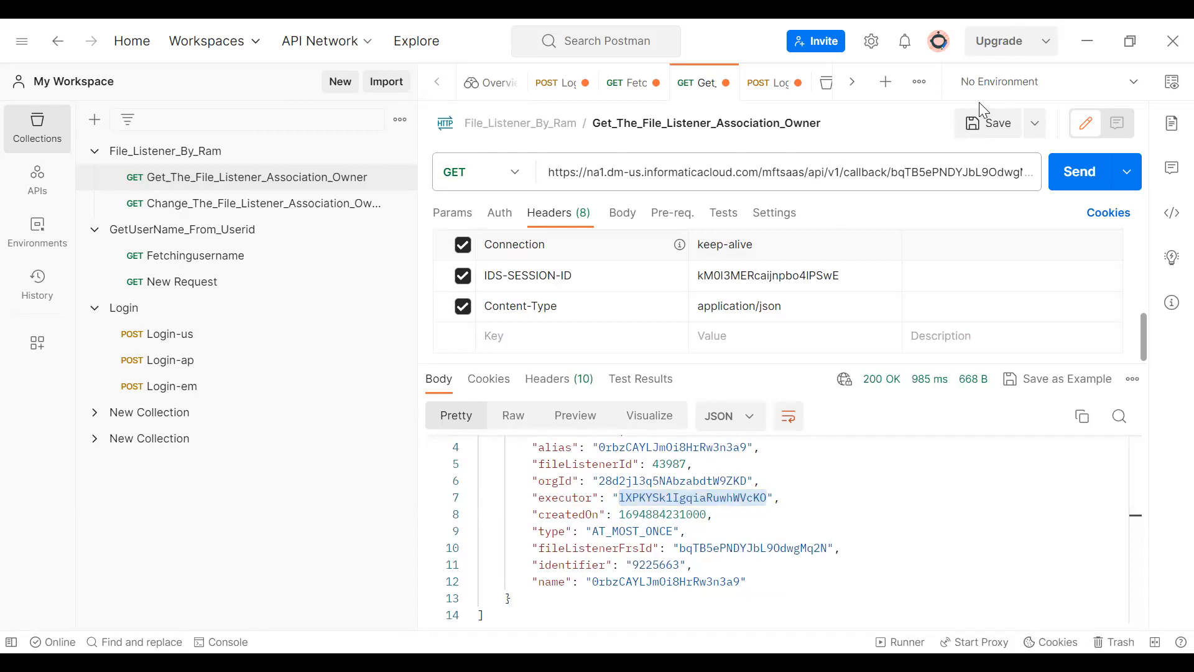
pyautogui.hotkey('alt', 'Tab')
pyautogui.scroll(-4, 564, 337)
pyautogui.scroll(2, 357, 379)
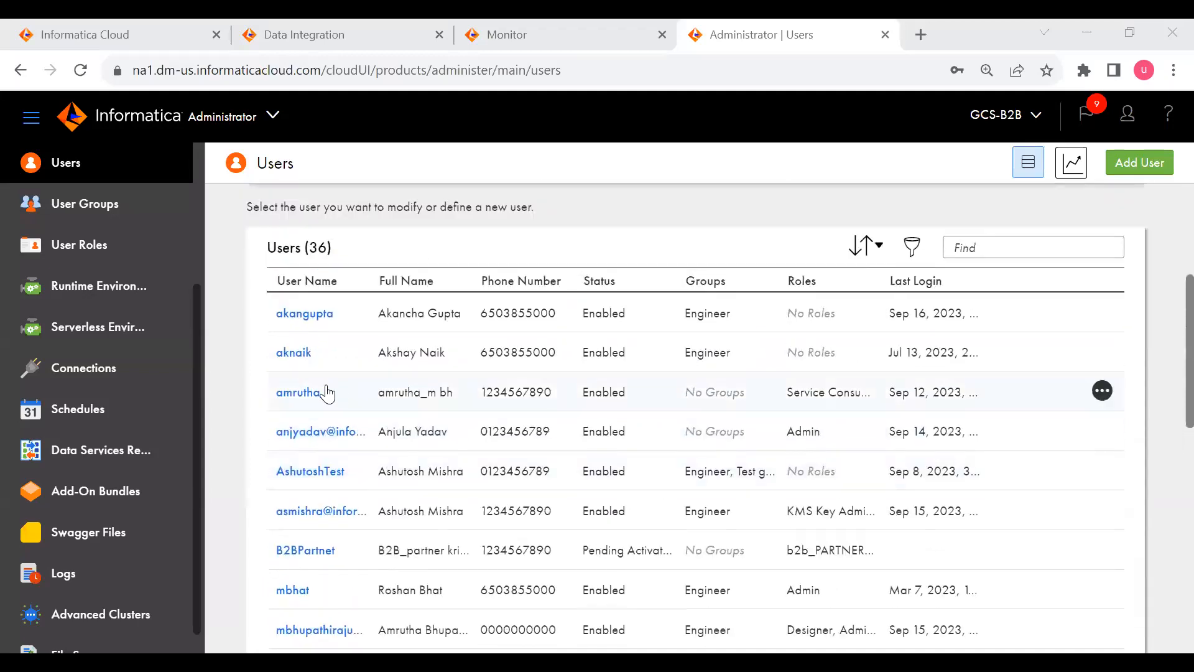
pyautogui.click(301, 353)
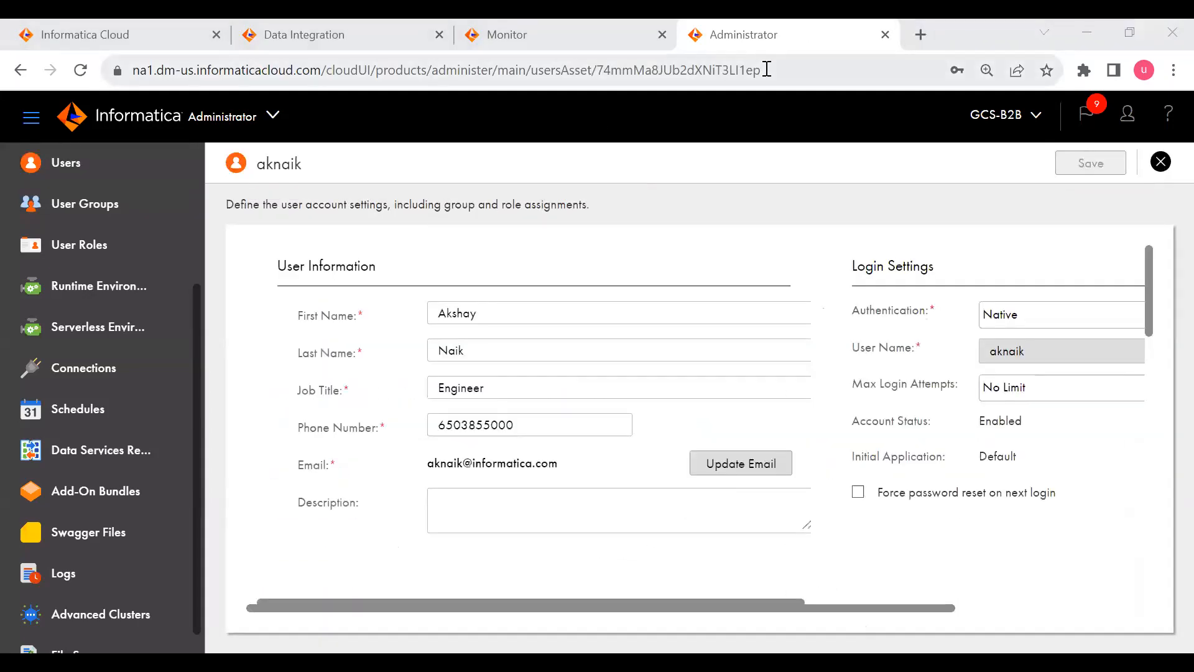
pyautogui.moveTo(762, 69); pyautogui.dragTo(598, 70)
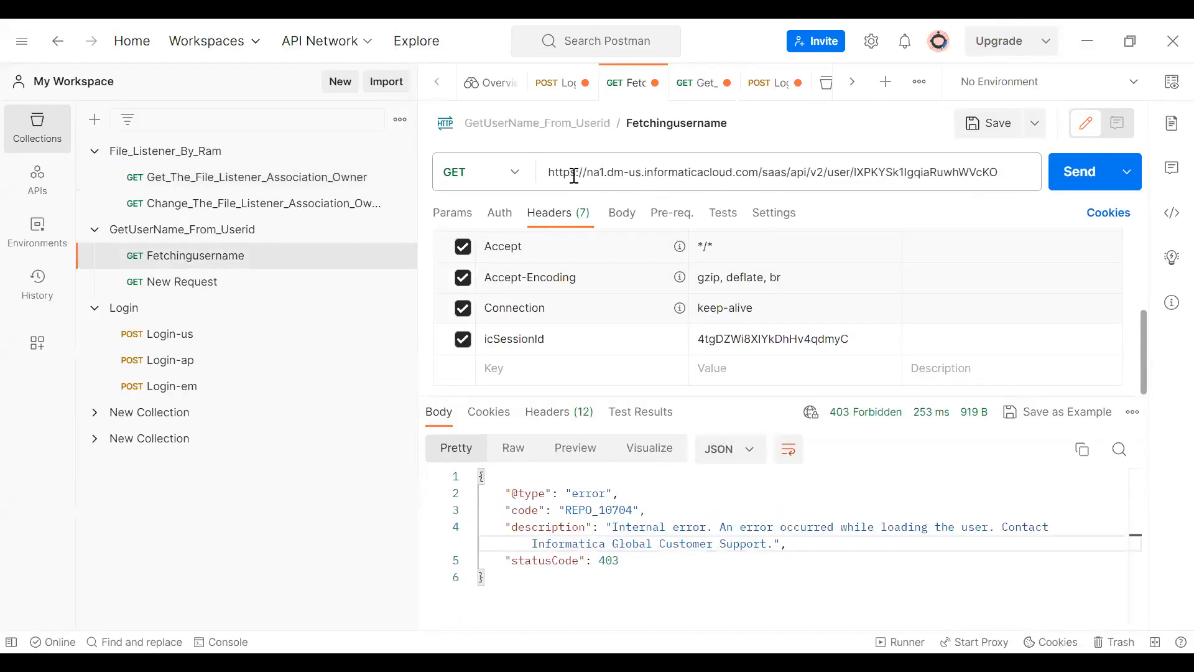
# Examine the Fetchingusername request's base URL, its saas/api/v2/user path and the user ID at the end.
pyautogui.moveTo(550, 174); pyautogui.dragTo(853, 173)
pyautogui.click(772, 176)
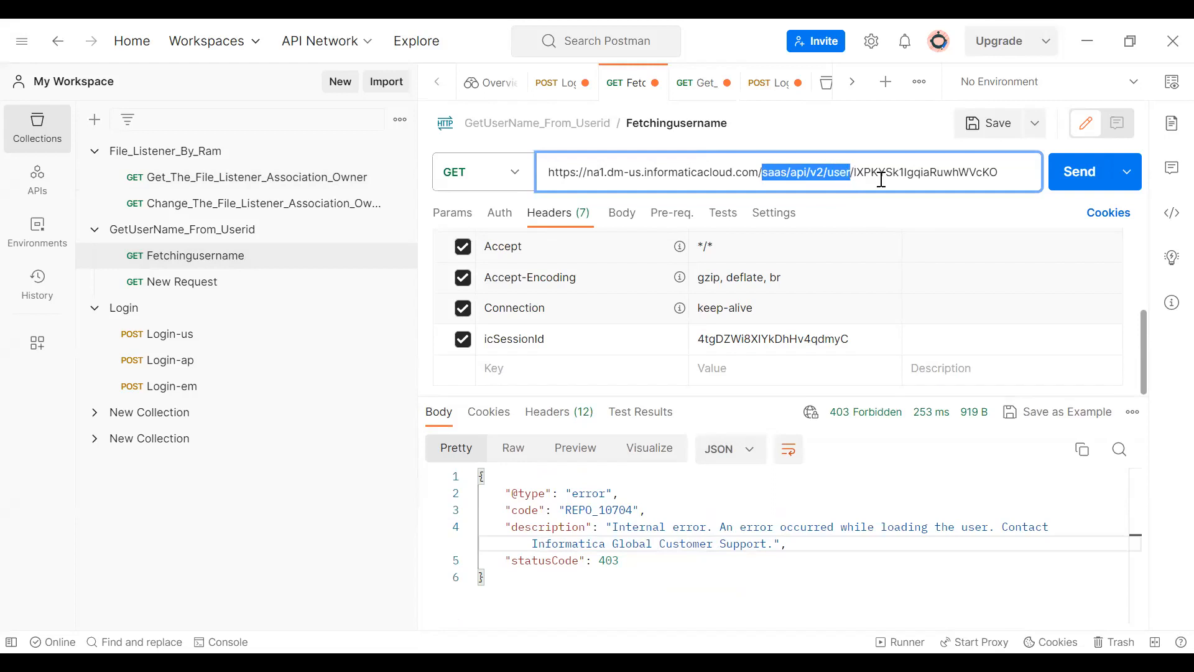
pyautogui.click(879, 176)
pyautogui.moveTo(999, 173); pyautogui.dragTo(854, 171)
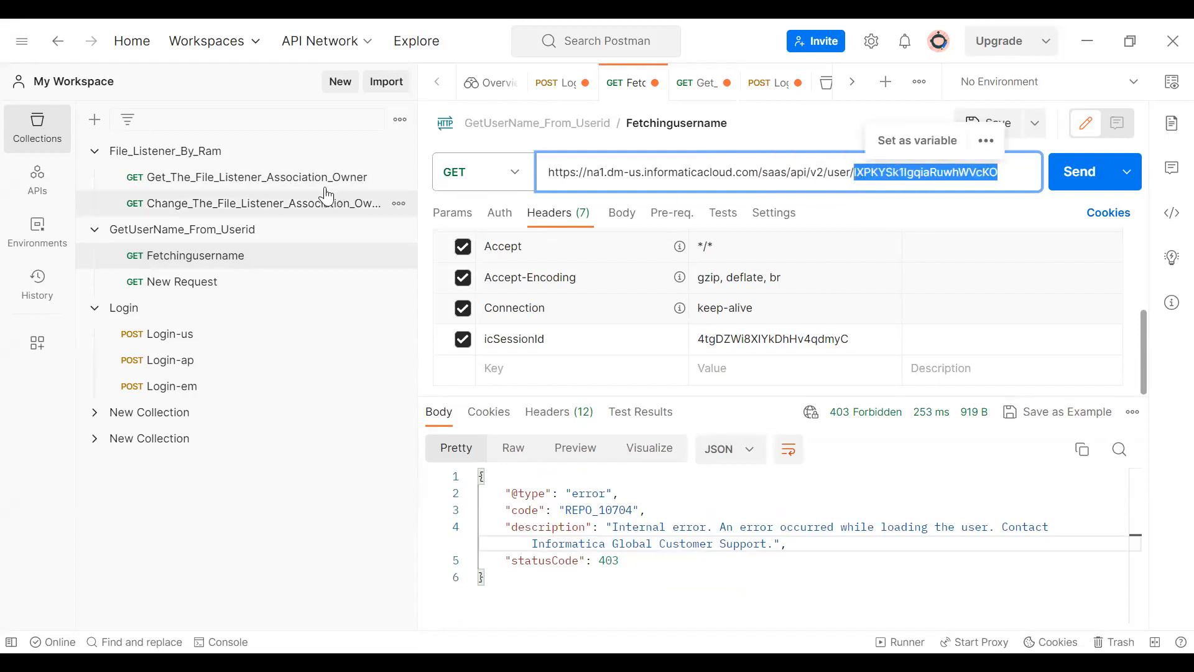
# Try to fetch the user by using the executor value from the association owner response as the ID in the Fetchingusername URL.
pyautogui.click(258, 182)
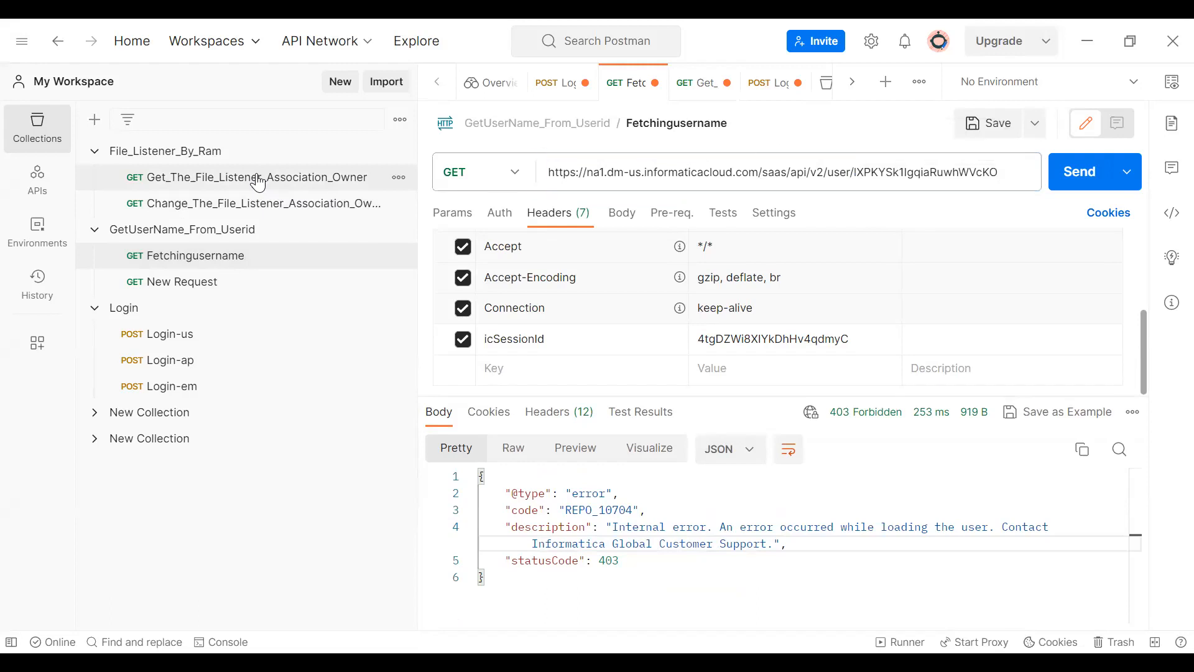
pyautogui.click(259, 183)
pyautogui.doubleClick(659, 497)
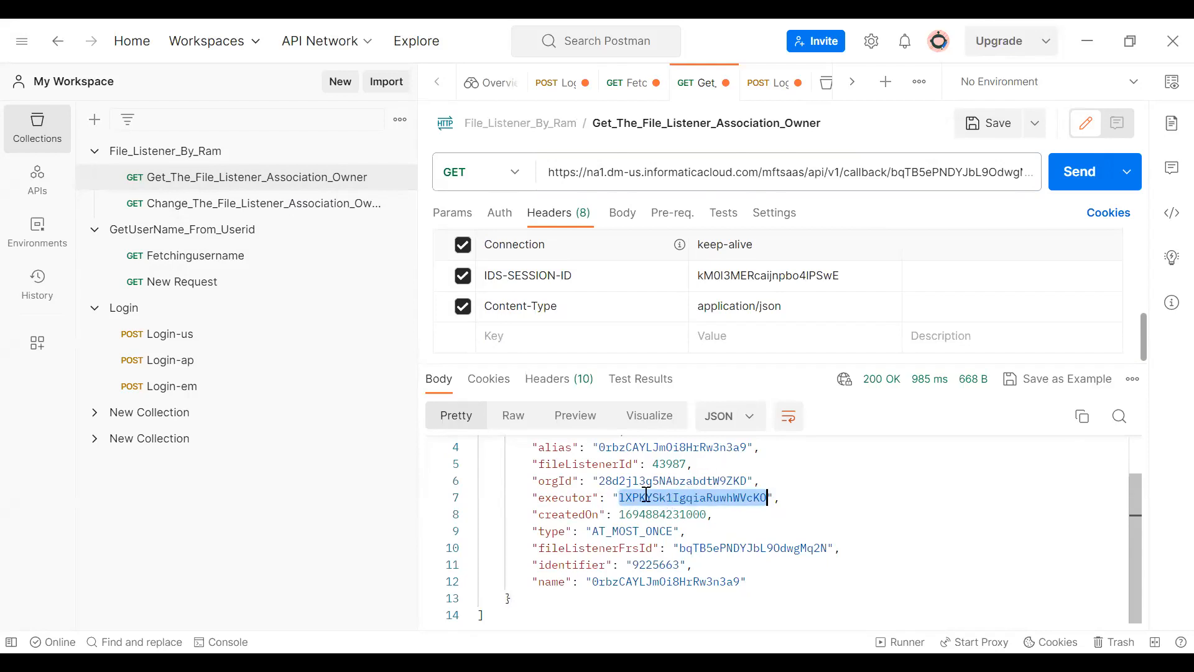
pyautogui.click(195, 258)
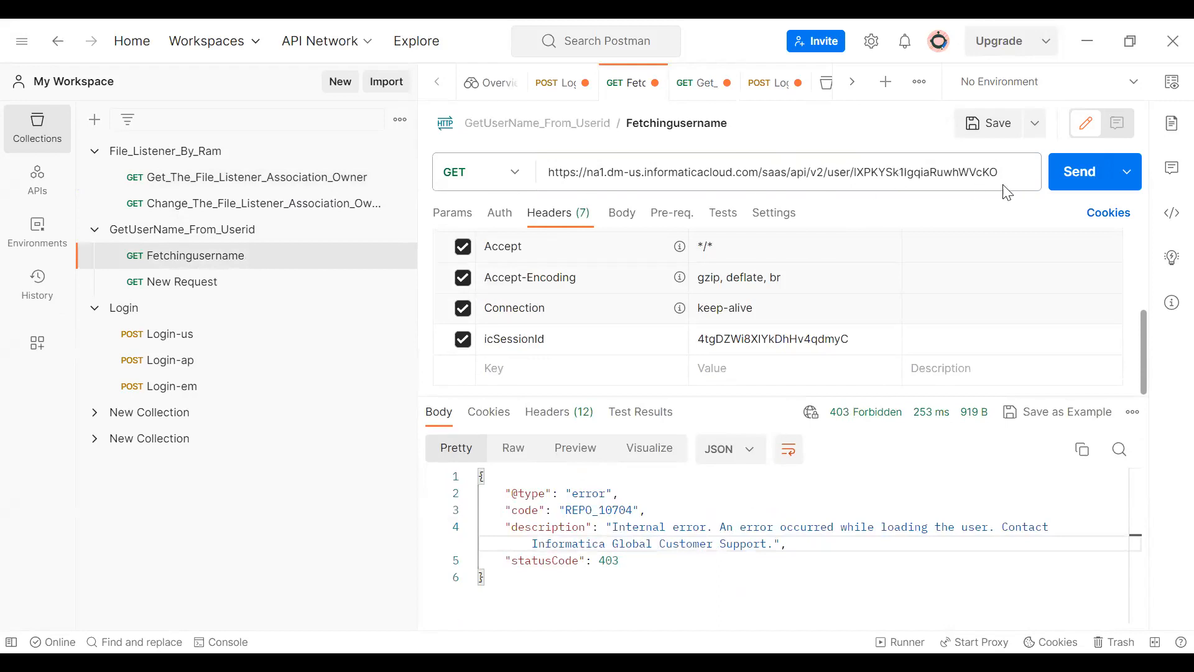
pyautogui.moveTo(1012, 170); pyautogui.dragTo(856, 171)
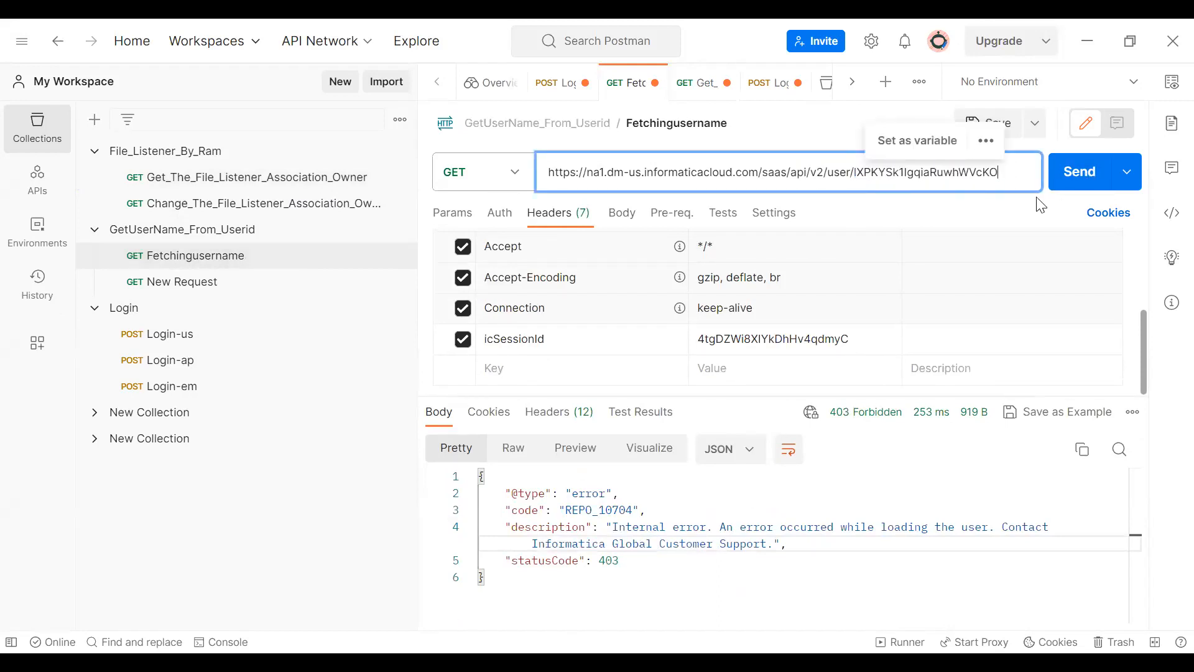
pyautogui.click(1078, 171)
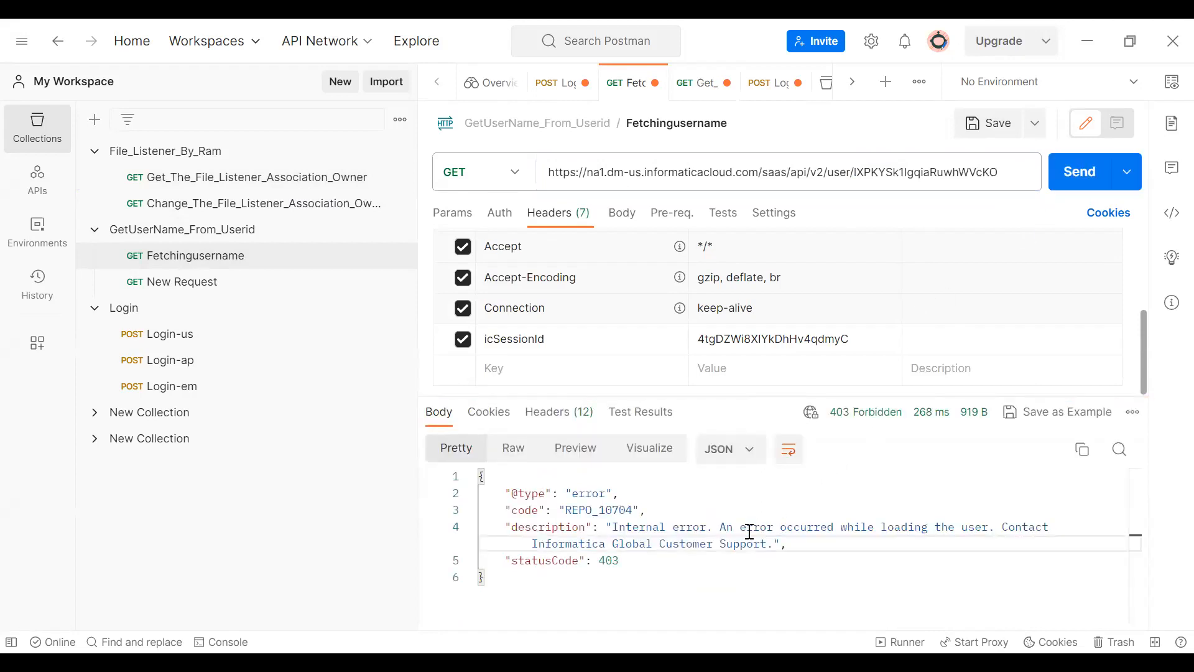
pyautogui.doubleClick(759, 528)
pyautogui.doubleClick(807, 527)
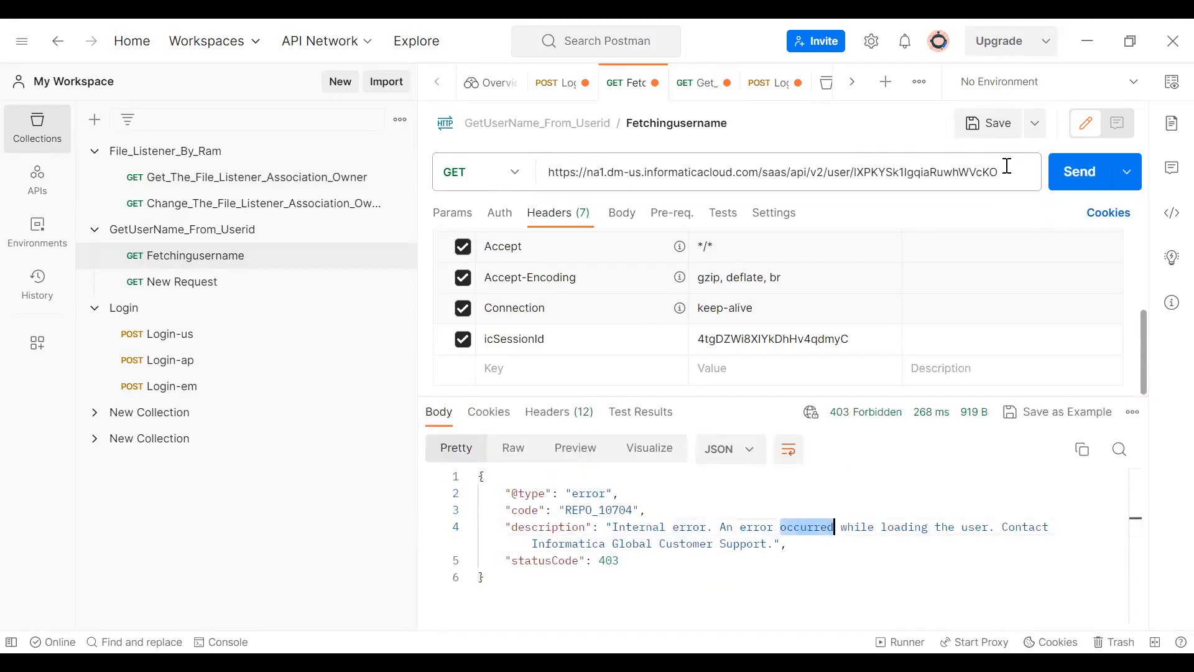
# Remove the user ID from the Fetchingusername URL, send the request for all users and select the entire response.
pyautogui.moveTo(997, 171); pyautogui.dragTo(859, 172)
pyautogui.press('BackSpace')
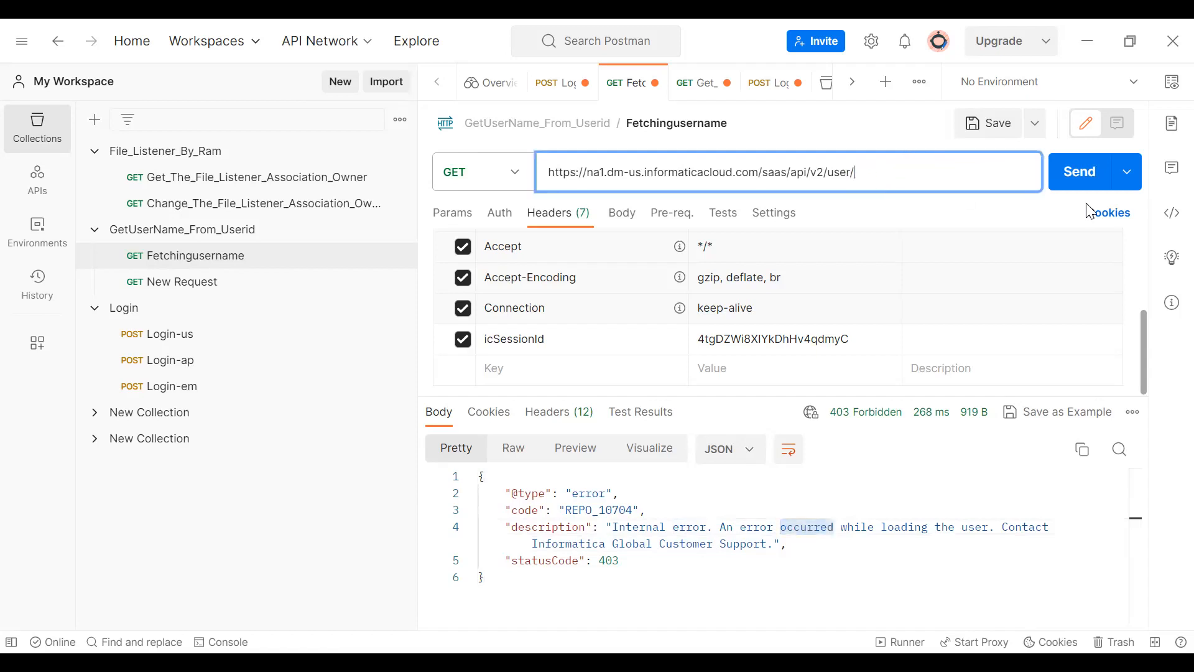
pyautogui.click(1081, 172)
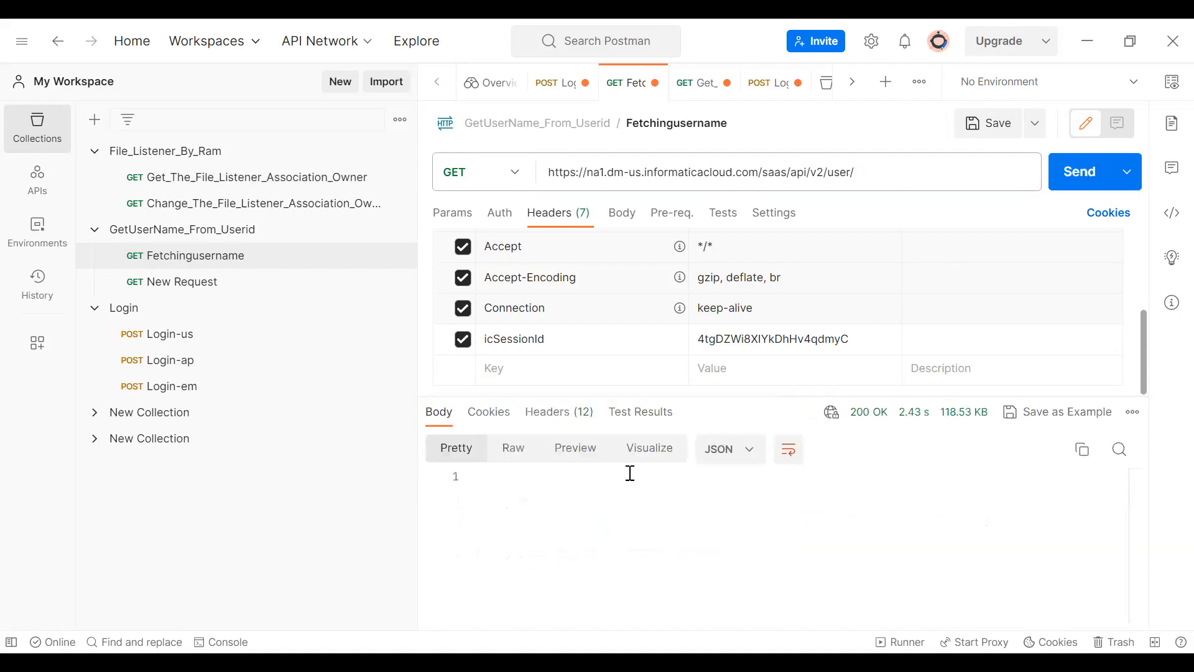
pyautogui.click(665, 516)
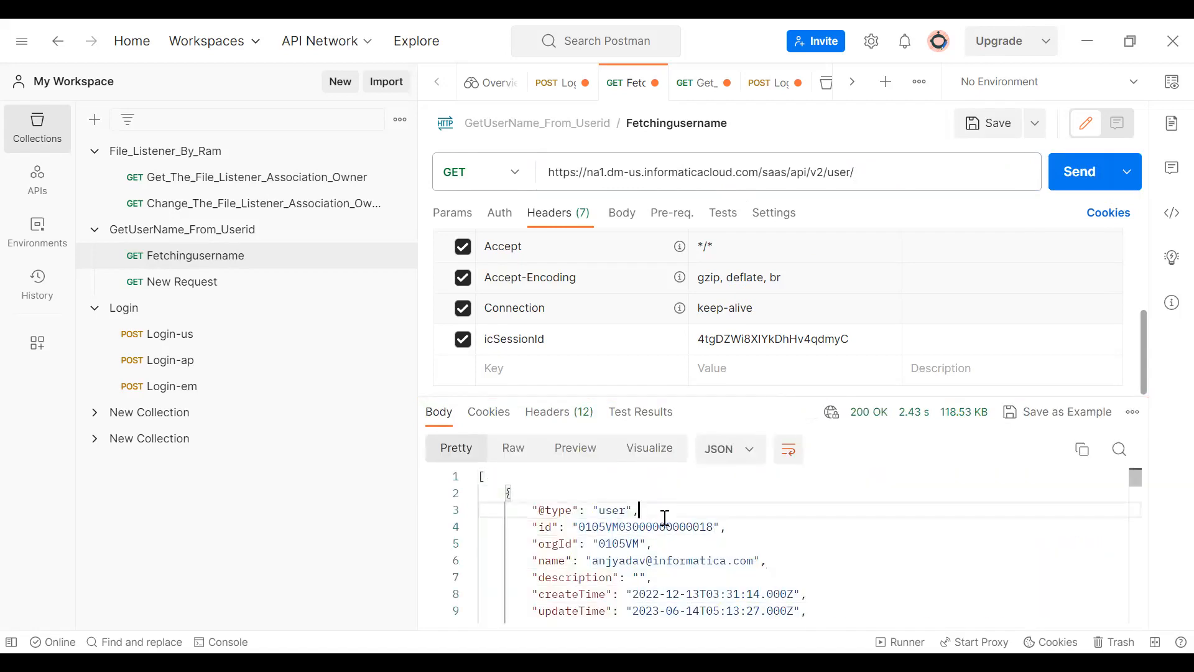
pyautogui.hotkey('ctrl', 'a')
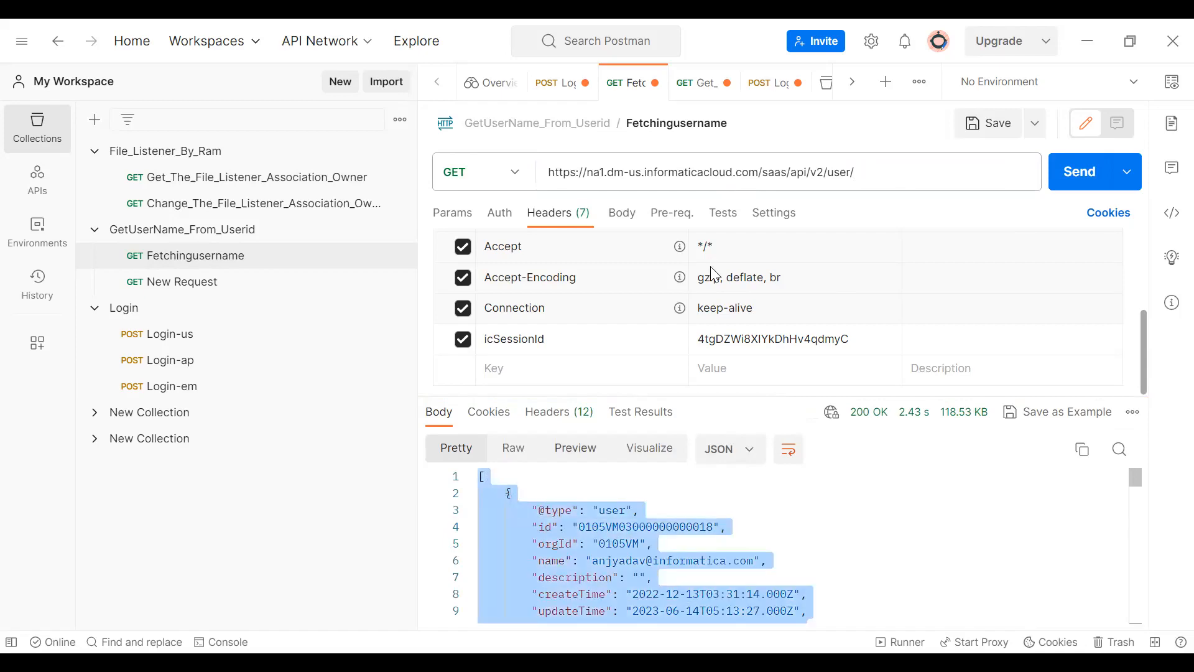
# Switch to Notepad++ and check the id and name in the user record whose uuid matches the executor value.
pyautogui.hotkey('alt', 'Tab')
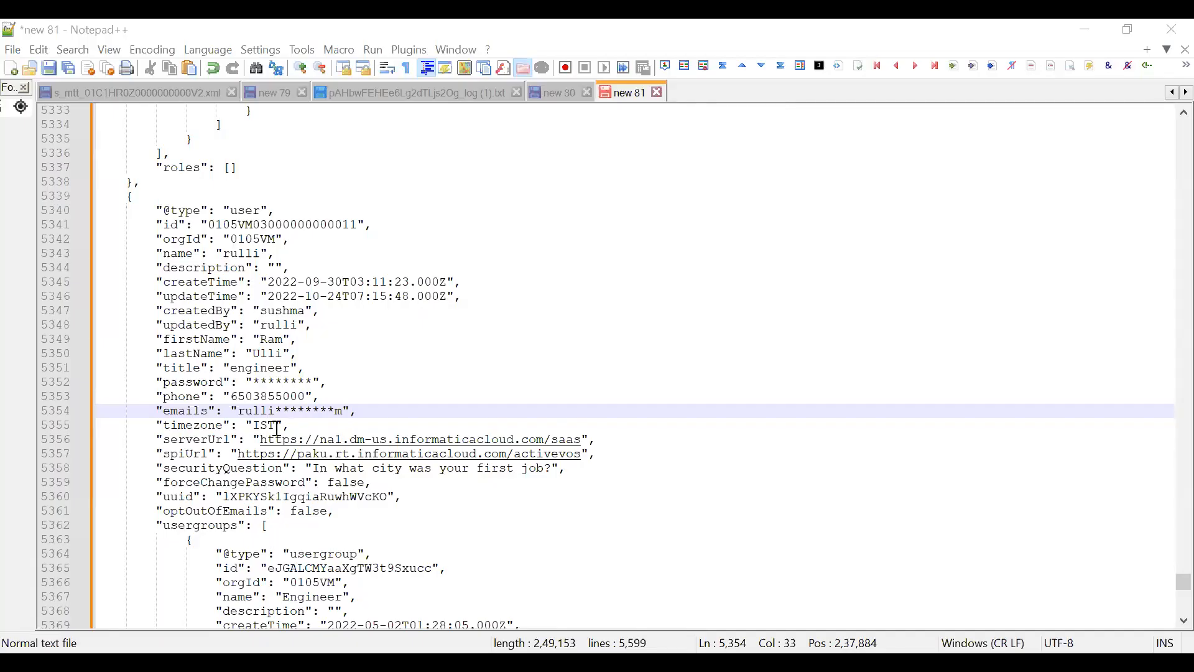
pyautogui.doubleClick(232, 228)
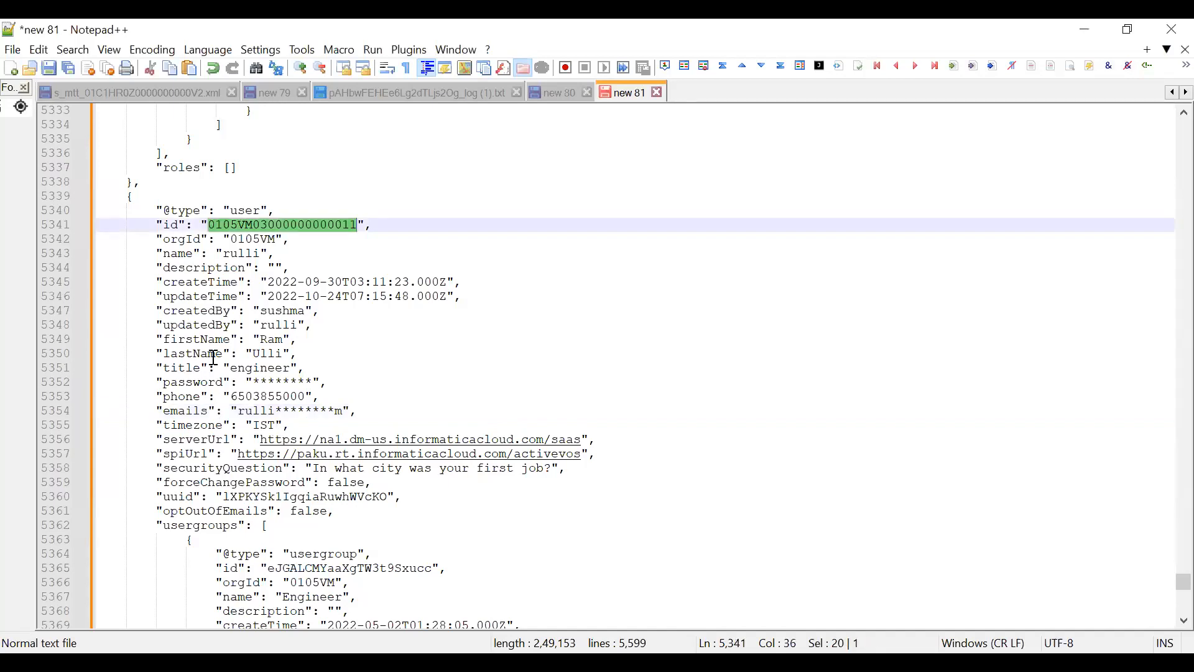
pyautogui.doubleClick(279, 325)
pyautogui.click(233, 256)
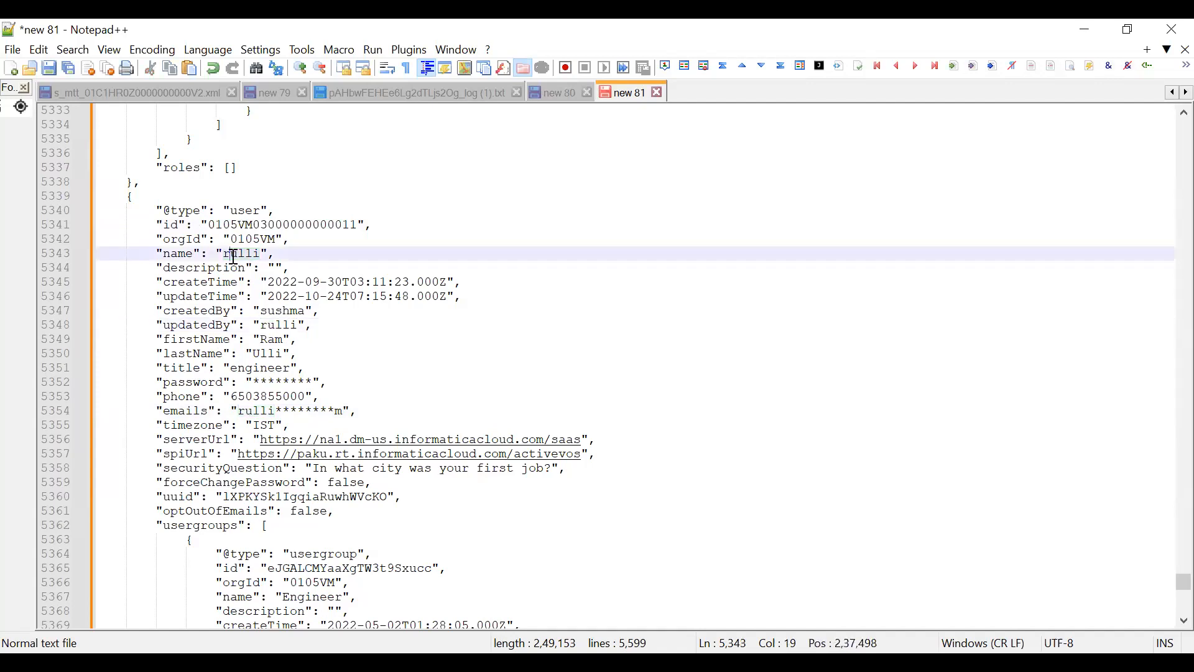
pyautogui.doubleClick(233, 256)
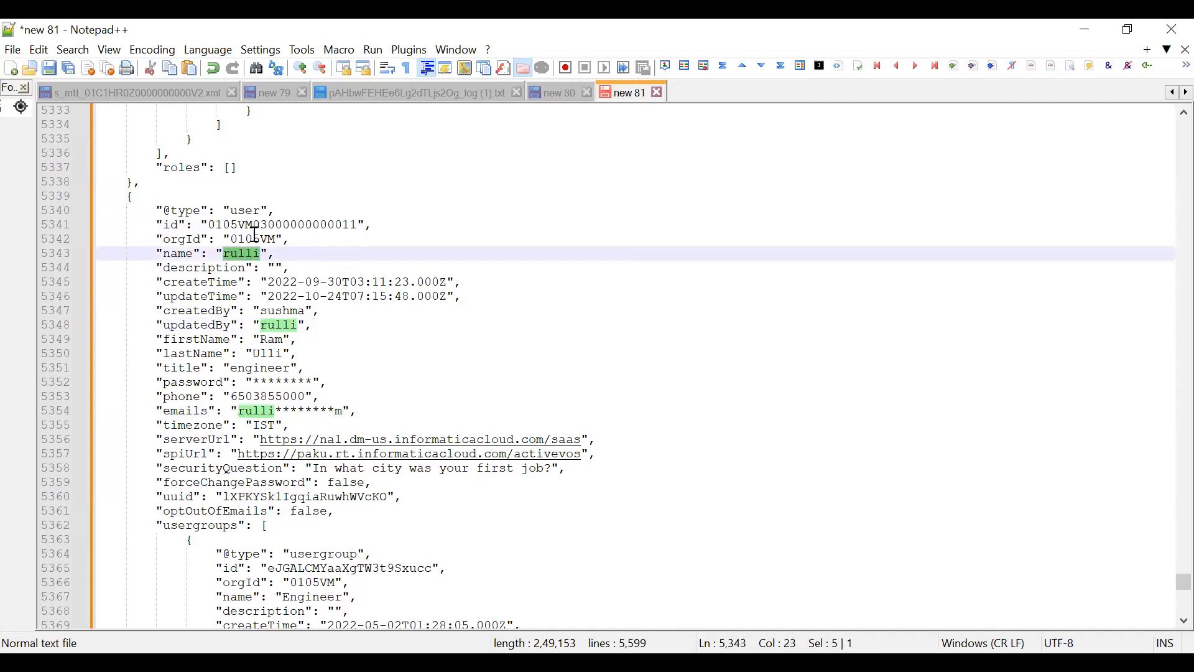